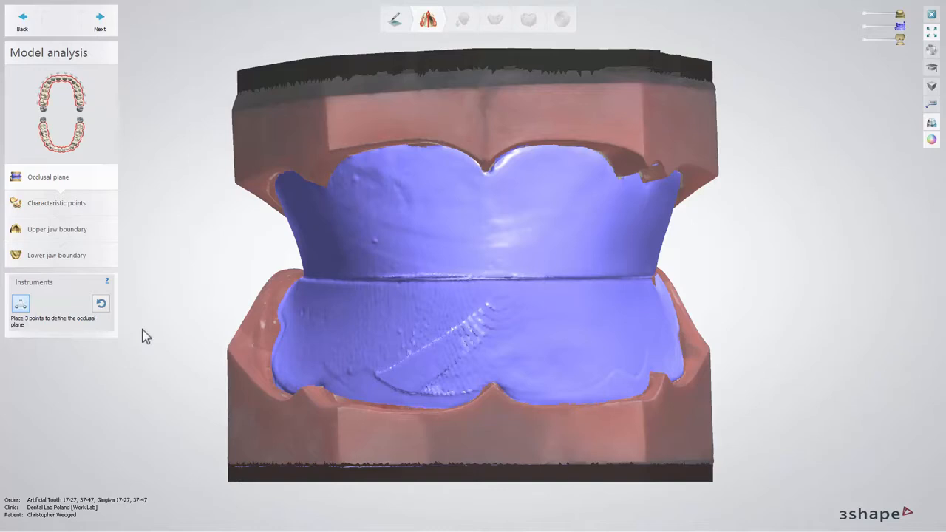
# Define the occlusal plane by placing three points along the bite line between the upper and lower wax rims.
pyautogui.click(22, 305)
pyautogui.moveTo(177, 297); pyautogui.dragTo(279, 289, button='right')
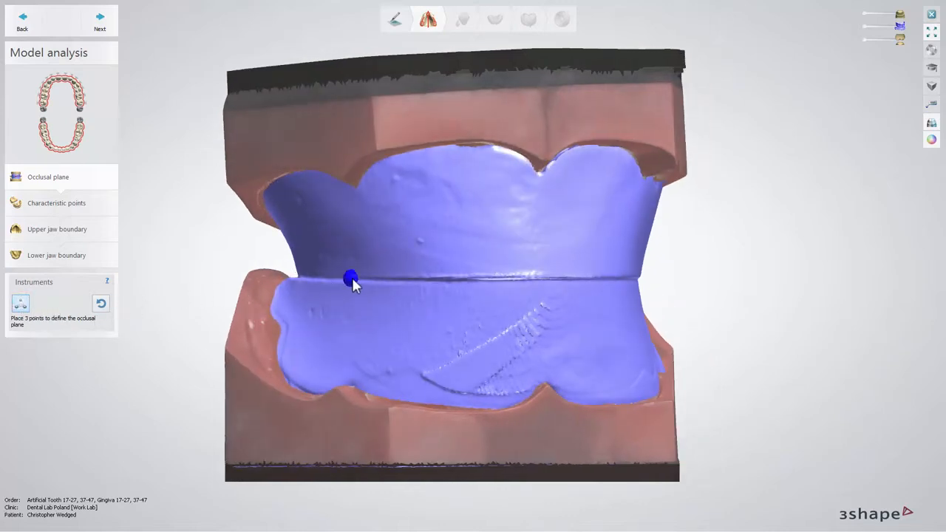
pyautogui.moveTo(488, 293); pyautogui.dragTo(467, 293, button='right')
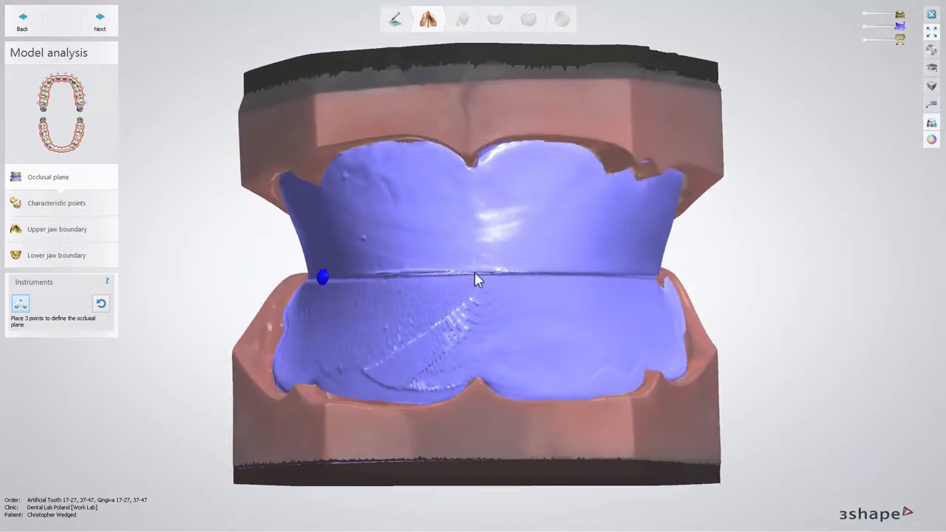
pyautogui.click(474, 272)
pyautogui.moveTo(557, 285); pyautogui.dragTo(522, 281, button='right')
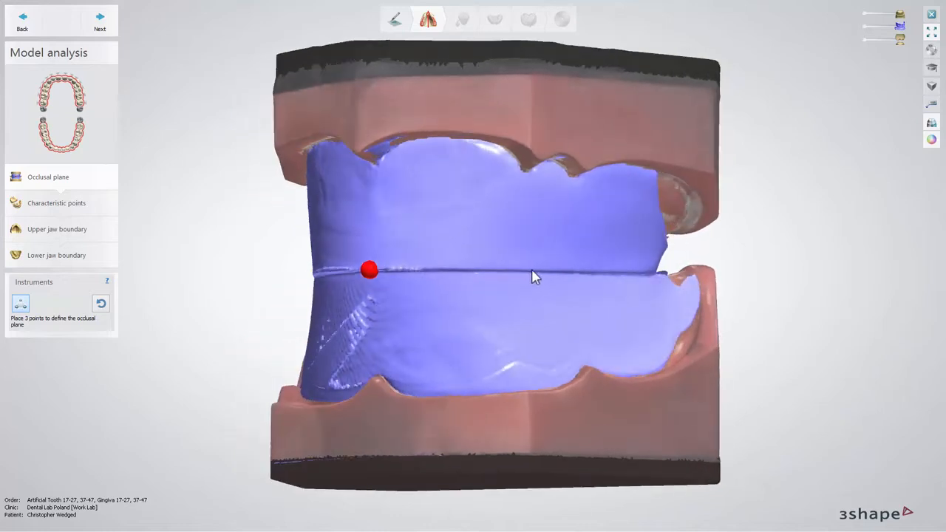
pyautogui.click(535, 277)
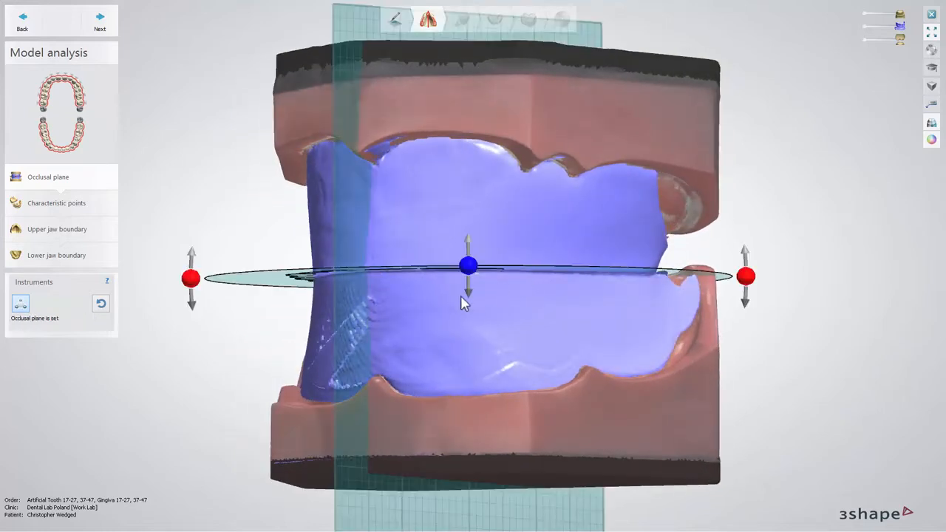
# Inspect the occlusal plane with the wax rims and lower jaw hidden, viewing the upper jaw from the occlusal side.
pyautogui.moveTo(421, 307); pyautogui.dragTo(447, 308, button='right')
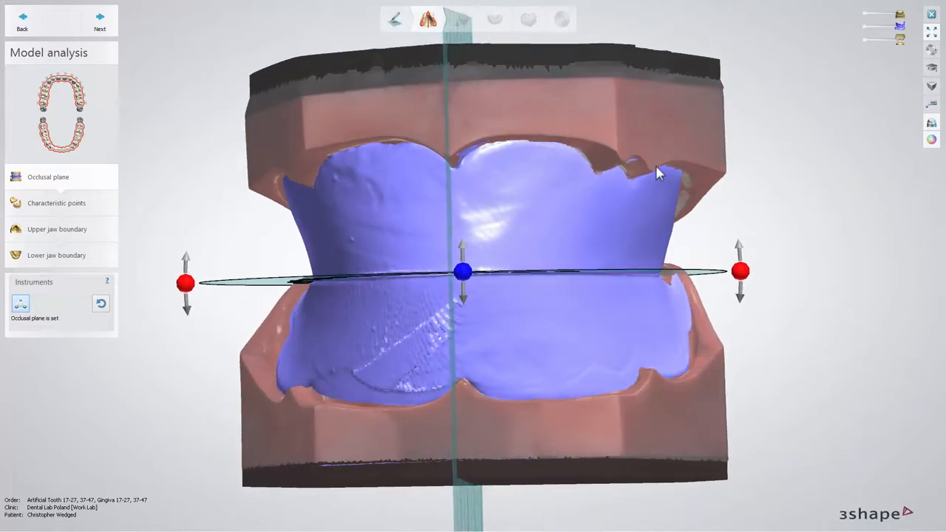
pyautogui.click(864, 26)
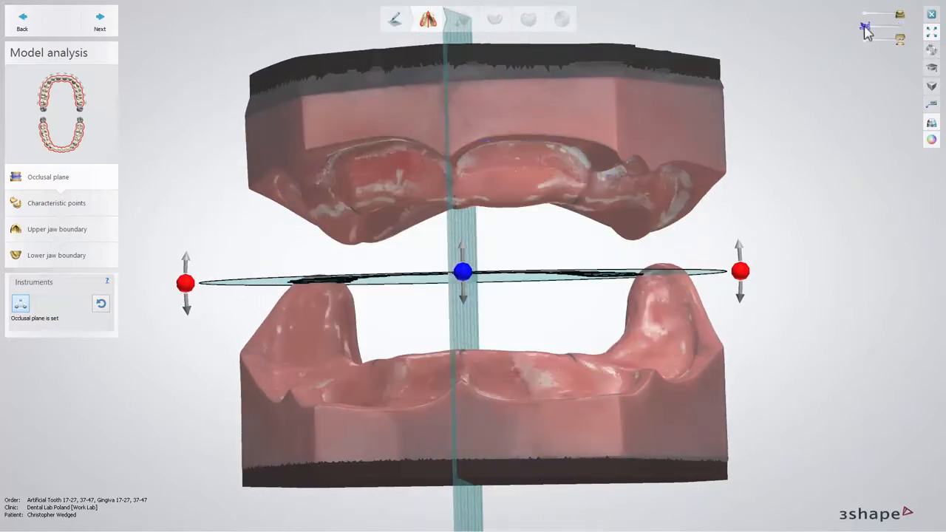
pyautogui.click(864, 39)
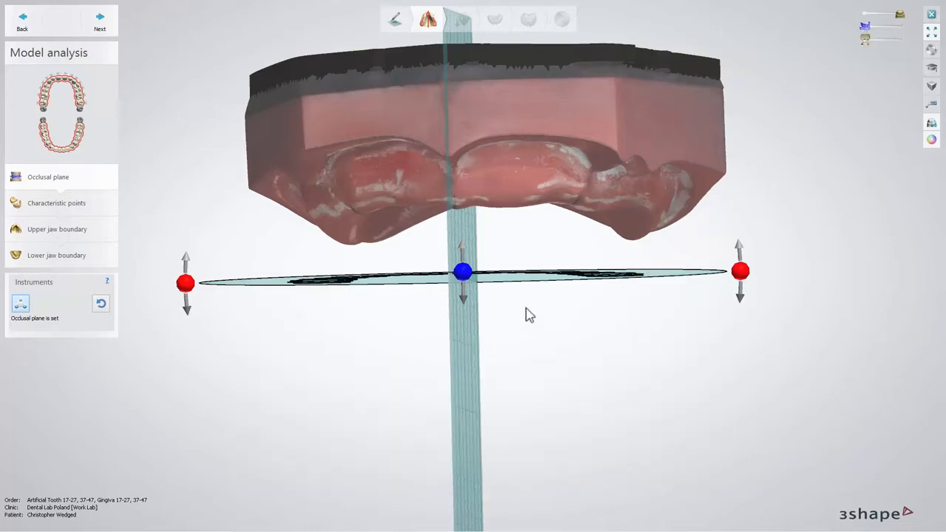
pyautogui.scroll(-3, 522, 319)
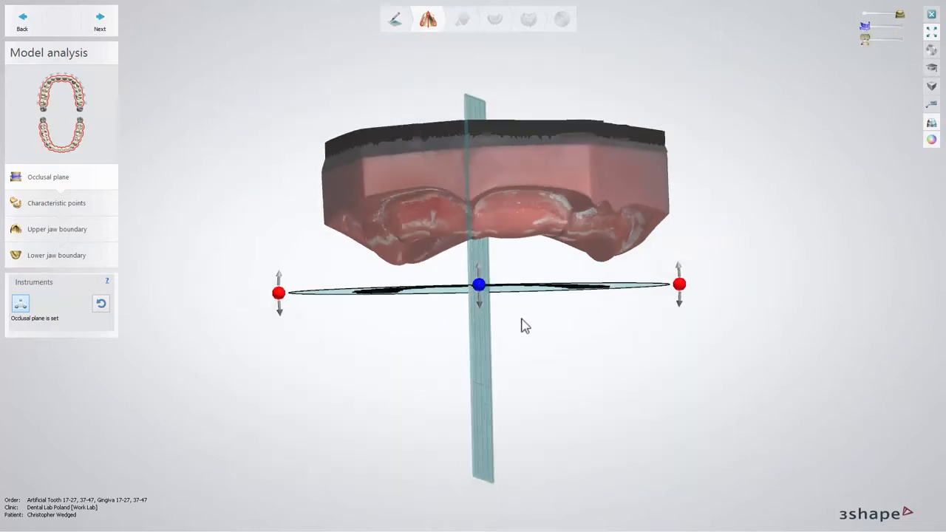
pyautogui.moveTo(538, 359); pyautogui.dragTo(540, 286, button='right')
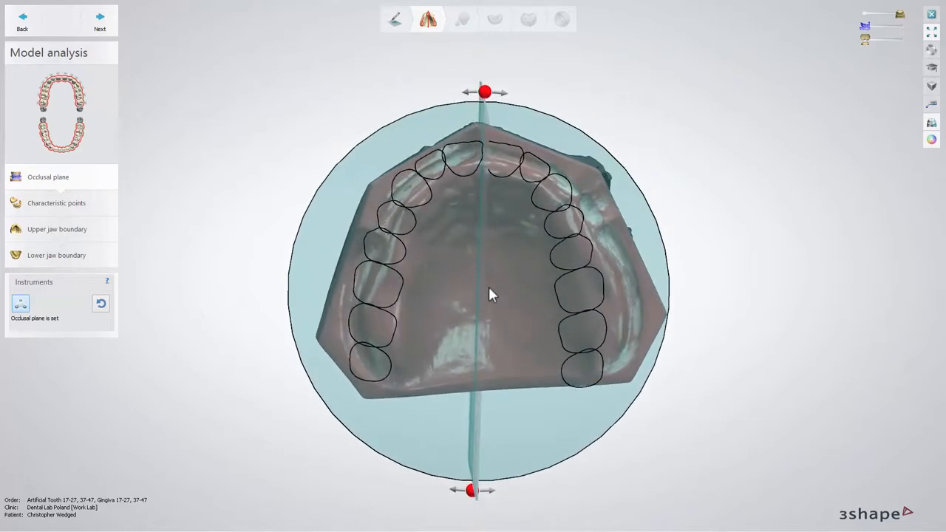
pyautogui.scroll(2, 488, 289)
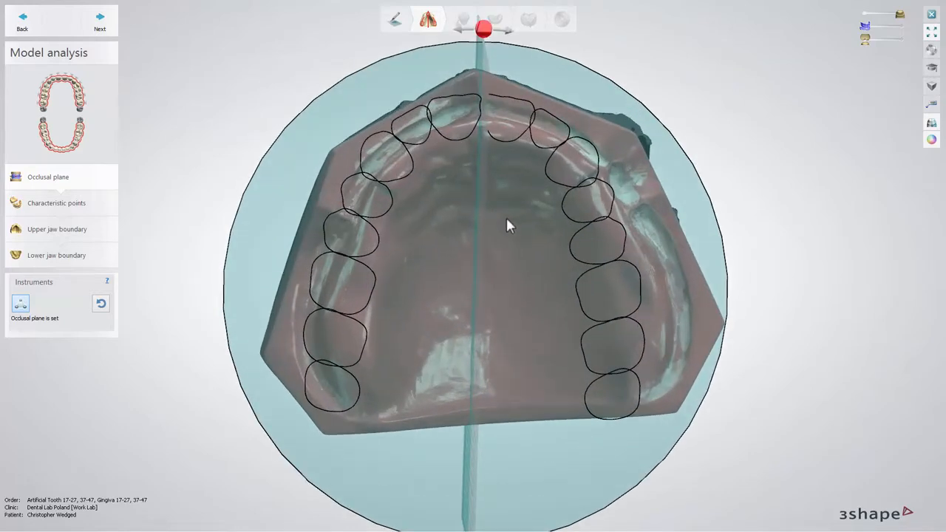
pyautogui.moveTo(507, 217)
pyautogui.mouseDown(button='right')
pyautogui.moveTo(489, 220)
pyautogui.moveTo(501, 219)
pyautogui.mouseUp(button='right')
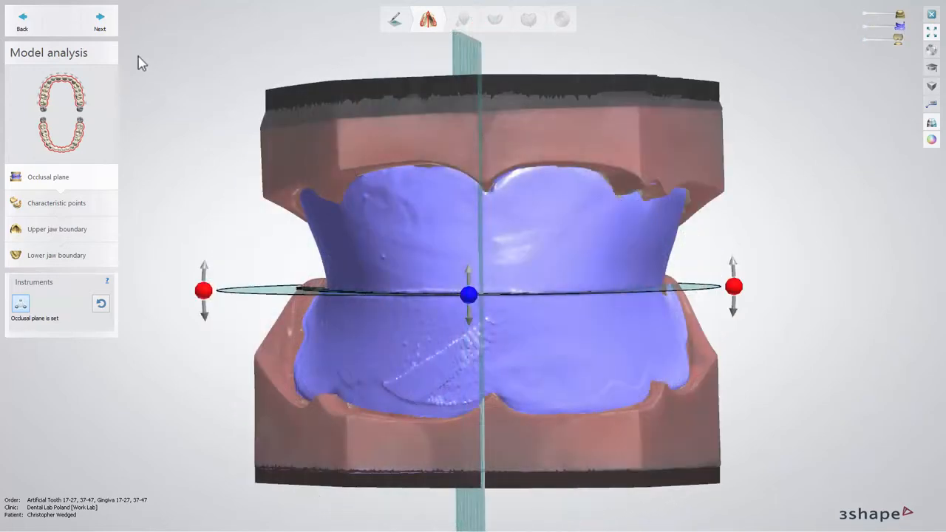
# Move on to characteristic points and mark both tuberosities, the incisive papilla and both canine points on the upper jaw.
pyautogui.click(109, 33)
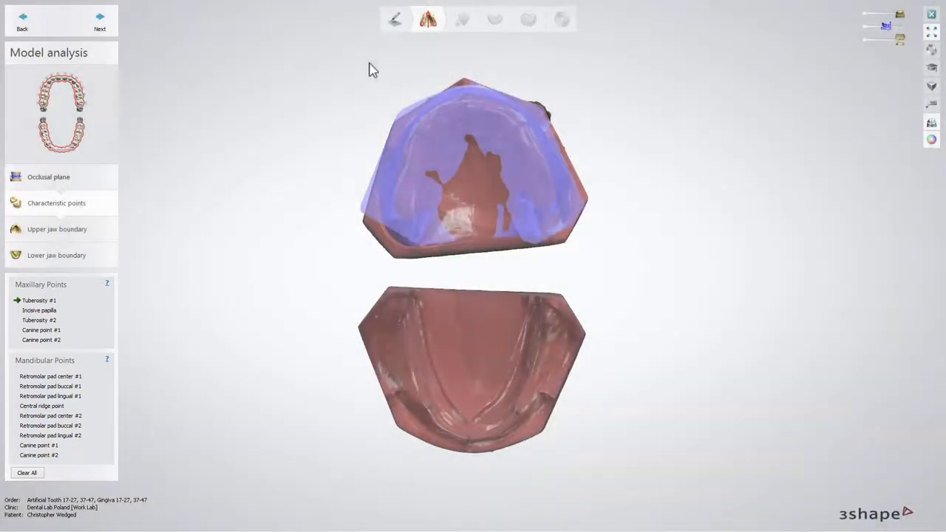
pyautogui.click(863, 27)
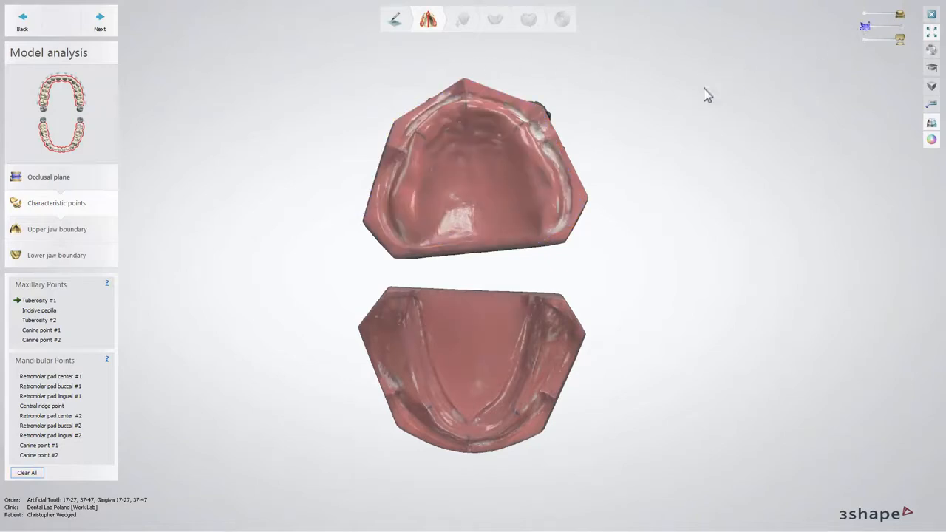
pyautogui.click(403, 203)
pyautogui.click(465, 106)
pyautogui.click(546, 200)
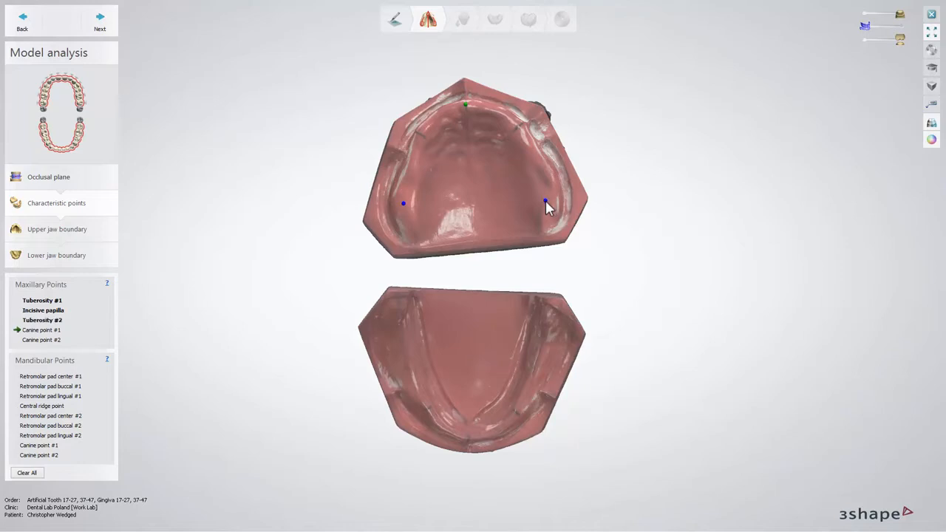
pyautogui.click(418, 132)
pyautogui.click(518, 127)
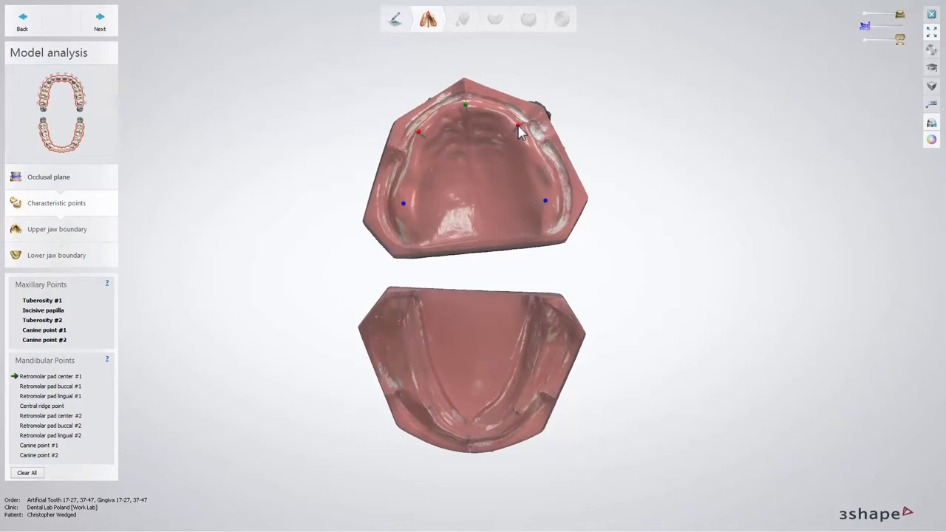
# Mark the first retromolar pad's center, buccal and lingual points and the central ridge point on the lower jaw.
pyautogui.click(400, 325)
pyautogui.click(385, 320)
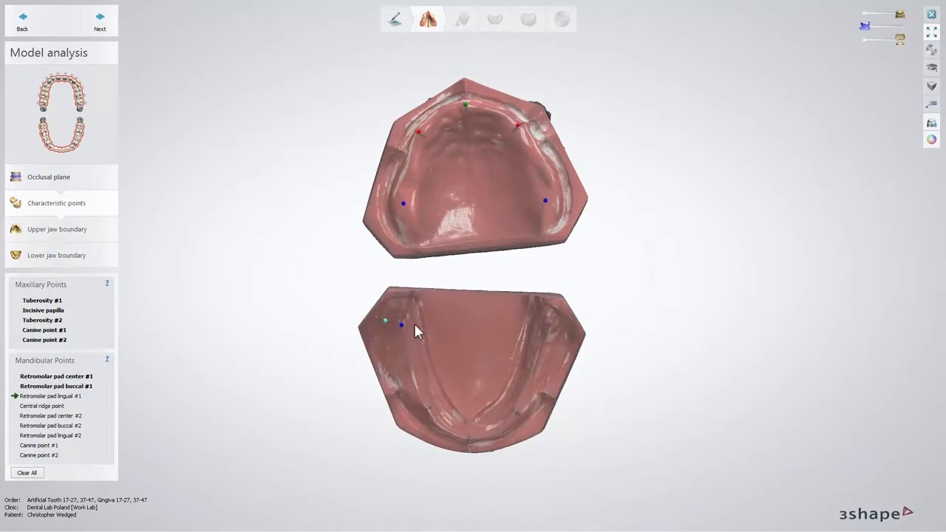
pyautogui.moveTo(416, 324); pyautogui.dragTo(409, 317, button='right')
pyautogui.click(408, 317)
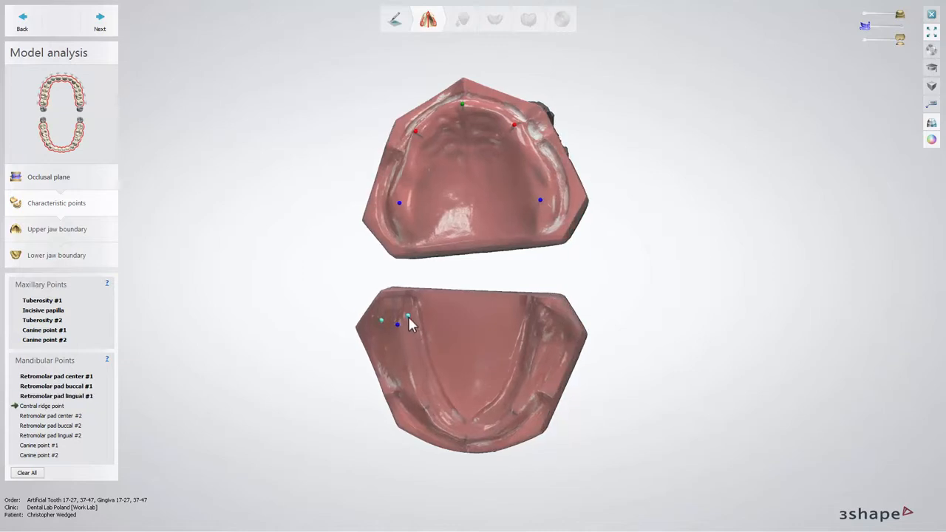
pyautogui.click(465, 439)
pyautogui.moveTo(498, 412); pyautogui.dragTo(509, 400, button='right')
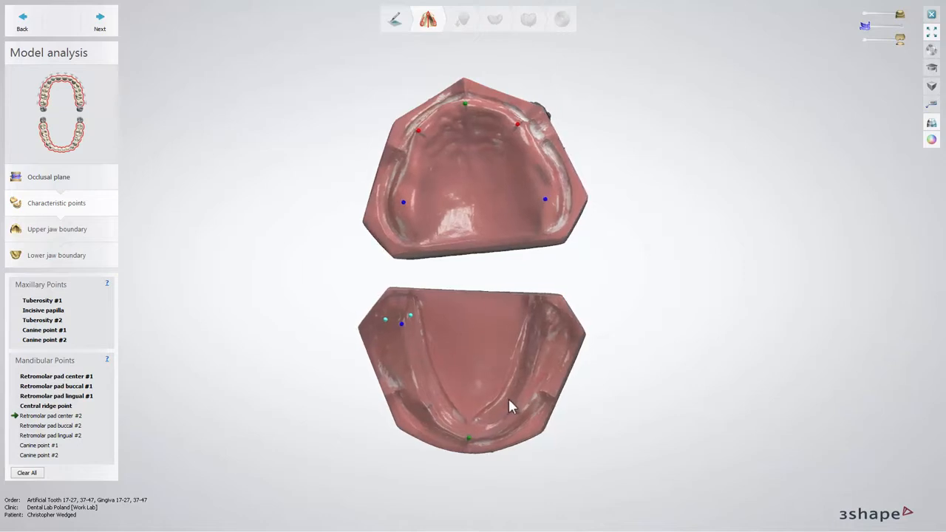
# Mark the second retromolar pad's center, buccal and lingual points and both mandibular canine points.
pyautogui.click(543, 332)
pyautogui.click(559, 330)
pyautogui.moveTo(517, 342); pyautogui.dragTo(488, 354, button='right')
pyautogui.click(537, 327)
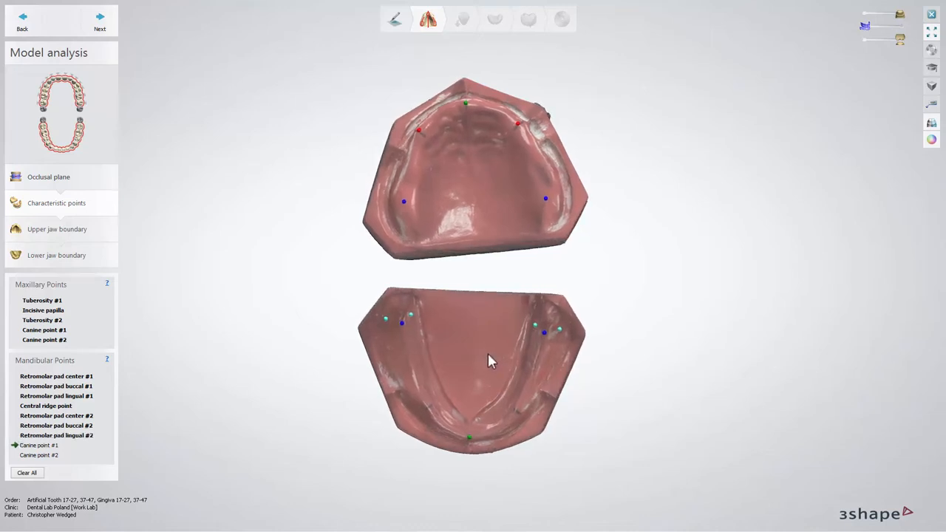
pyautogui.click(515, 411)
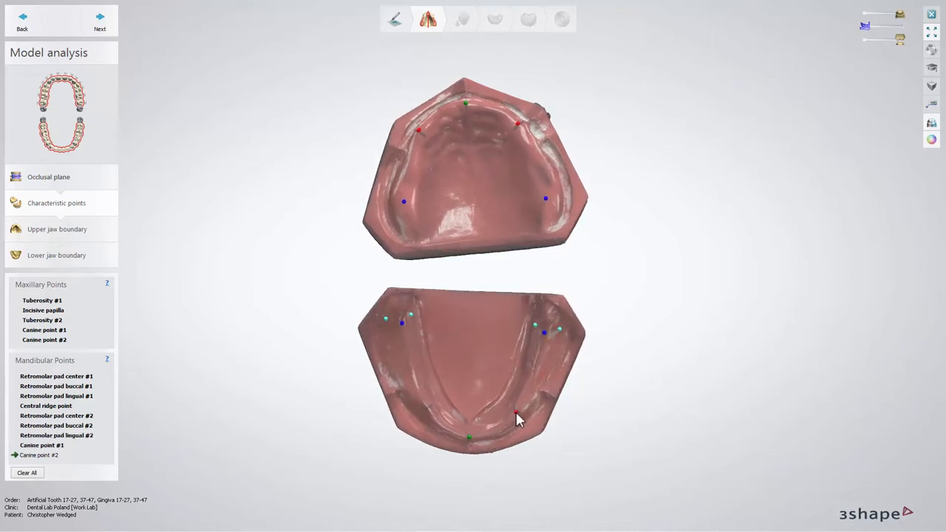
pyautogui.click(428, 409)
# Advance to the upper jaw boundary and draw a new outline around the upper jaw's denture border.
pyautogui.click(108, 25)
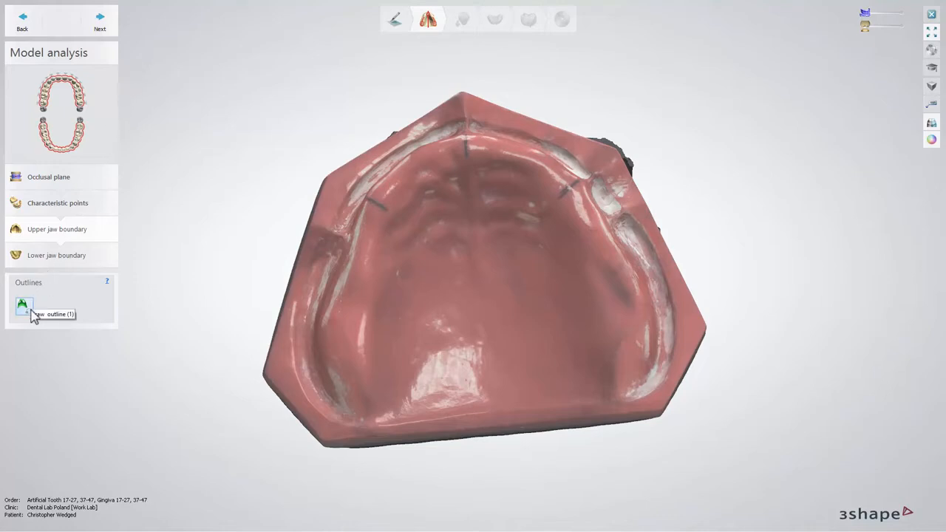
pyautogui.click(30, 310)
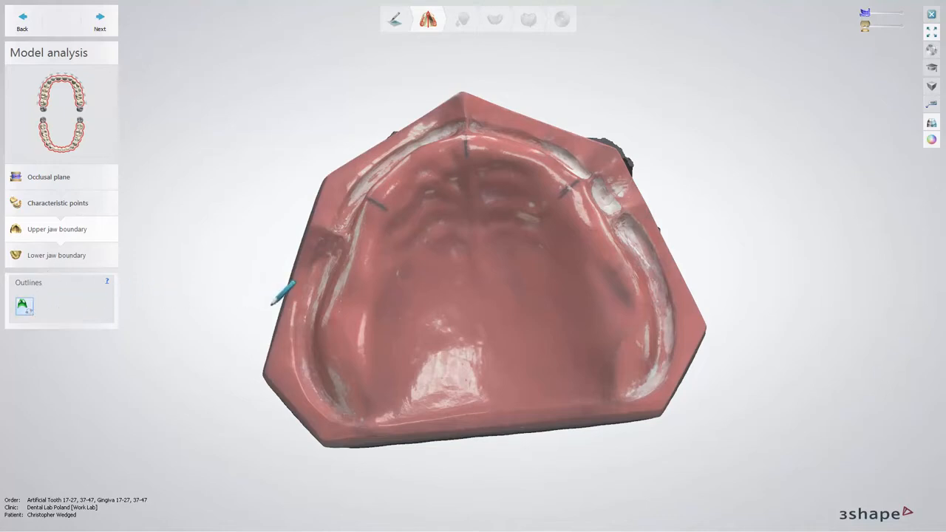
pyautogui.moveTo(283, 303); pyautogui.dragTo(288, 303, button='right')
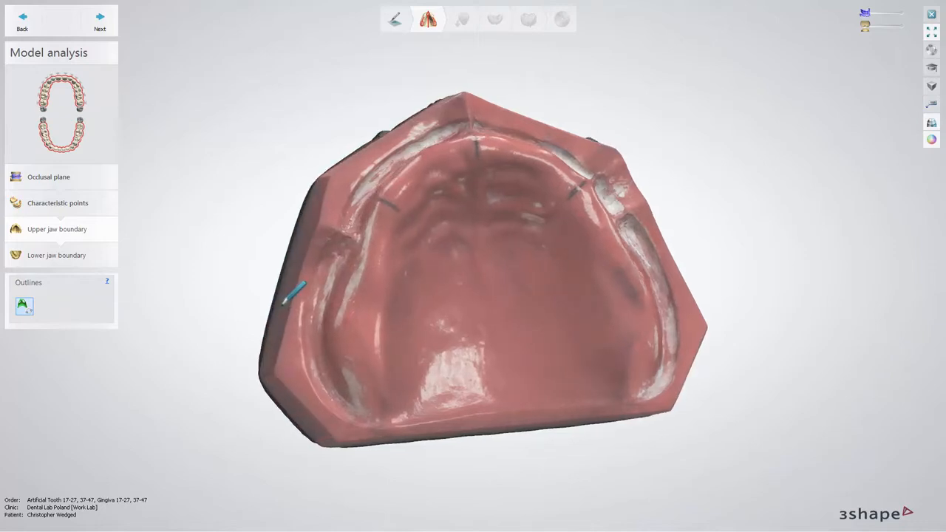
pyautogui.click(318, 375)
pyautogui.click(314, 353)
pyautogui.click(312, 322)
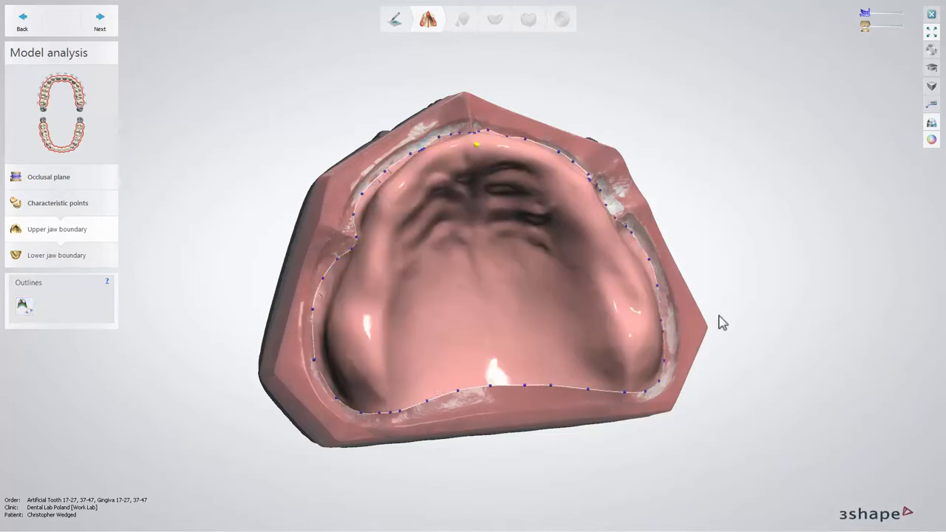
# Refine the upper outline's right posterior section by moving, fast-editing and removing spline points.
pyautogui.moveTo(719, 320); pyautogui.dragTo(682, 312, button='right')
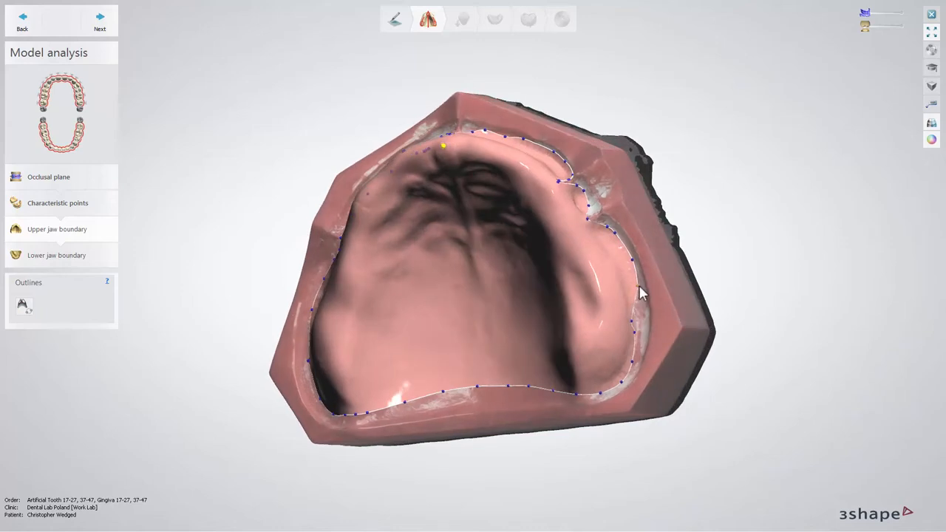
pyautogui.moveTo(637, 286); pyautogui.dragTo(639, 286)
pyautogui.moveTo(632, 320); pyautogui.dragTo(639, 319)
pyautogui.rightClick(640, 307)
pyautogui.click(655, 313)
pyautogui.rightClick(639, 320)
pyautogui.click(674, 351)
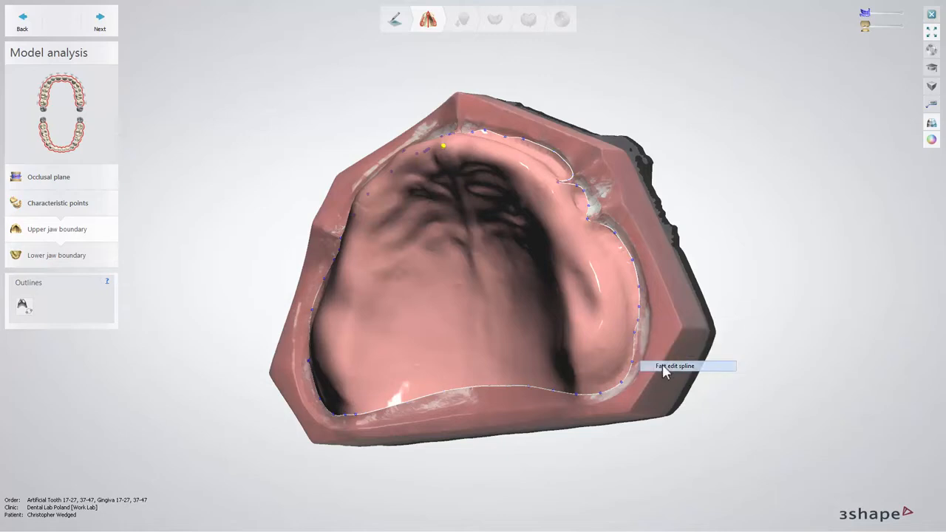
pyautogui.moveTo(638, 320); pyautogui.dragTo(634, 357)
pyautogui.rightClick(638, 341)
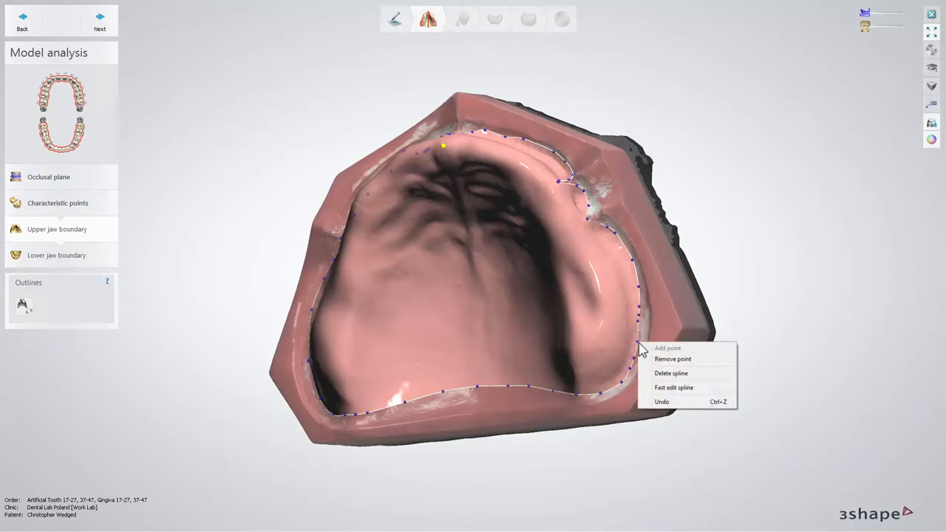
pyautogui.click(656, 358)
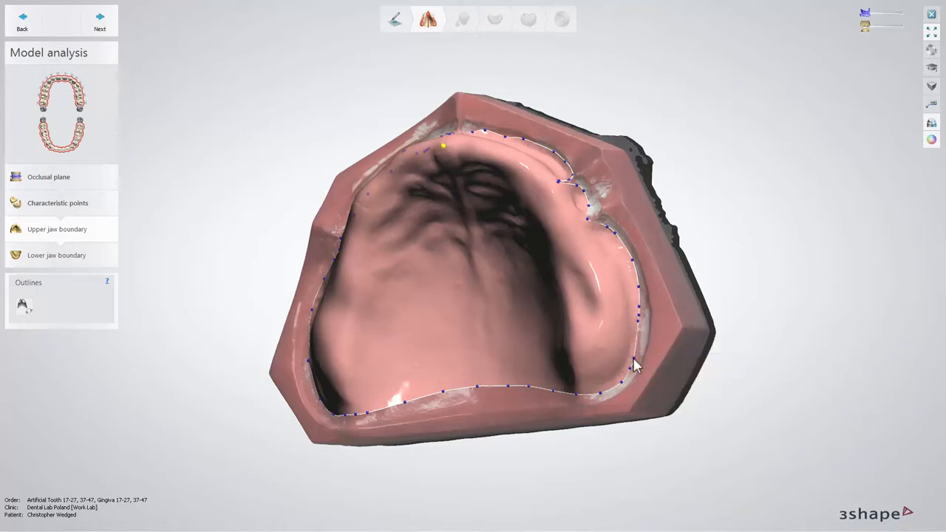
pyautogui.rightClick(633, 359)
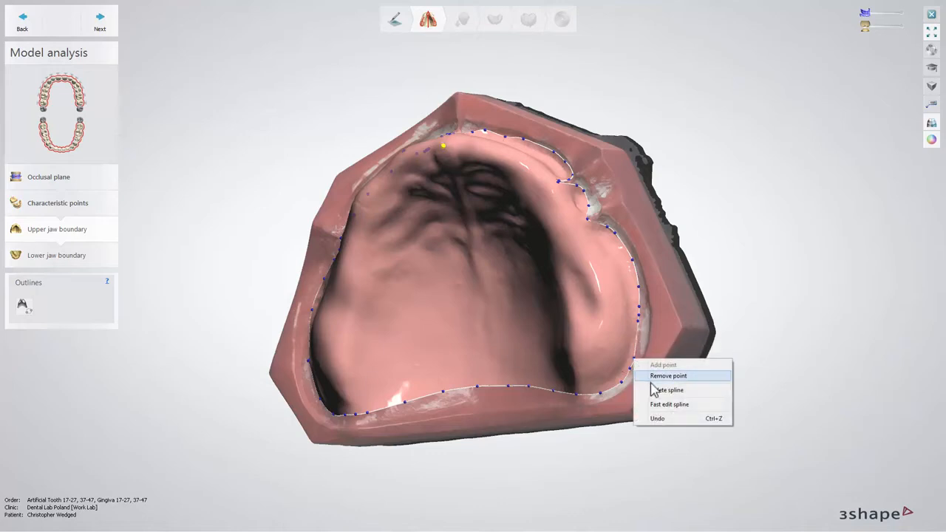
pyautogui.click(654, 391)
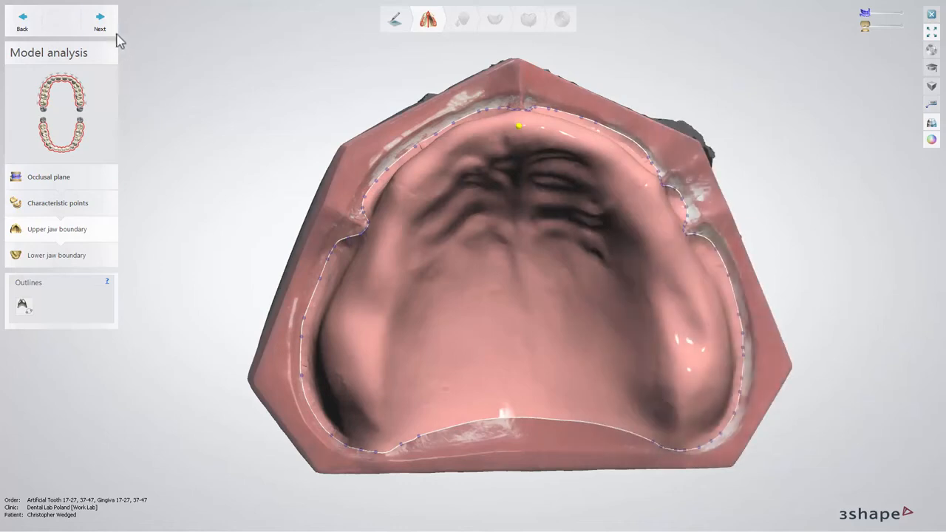
# Advance to the lower jaw boundary and draw a new outline around the lower jaw's denture border.
pyautogui.click(109, 28)
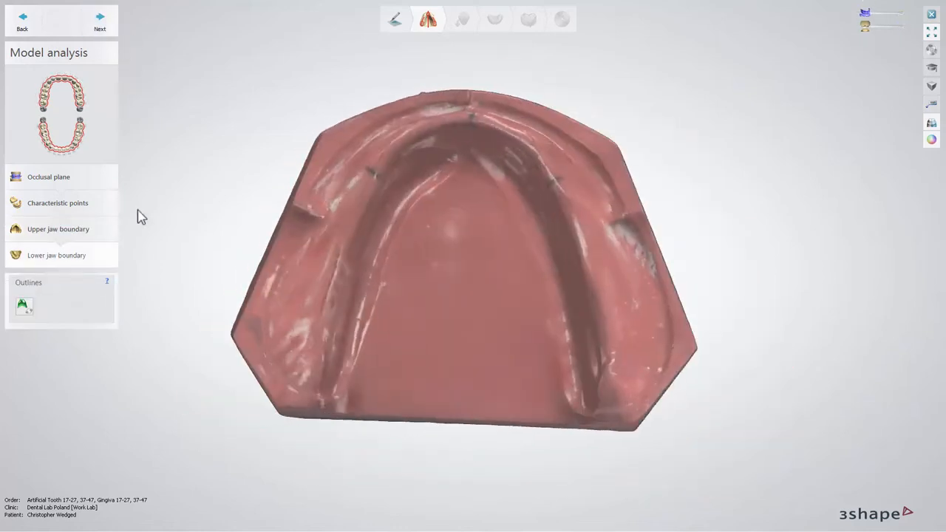
pyautogui.click(22, 305)
pyautogui.click(267, 327)
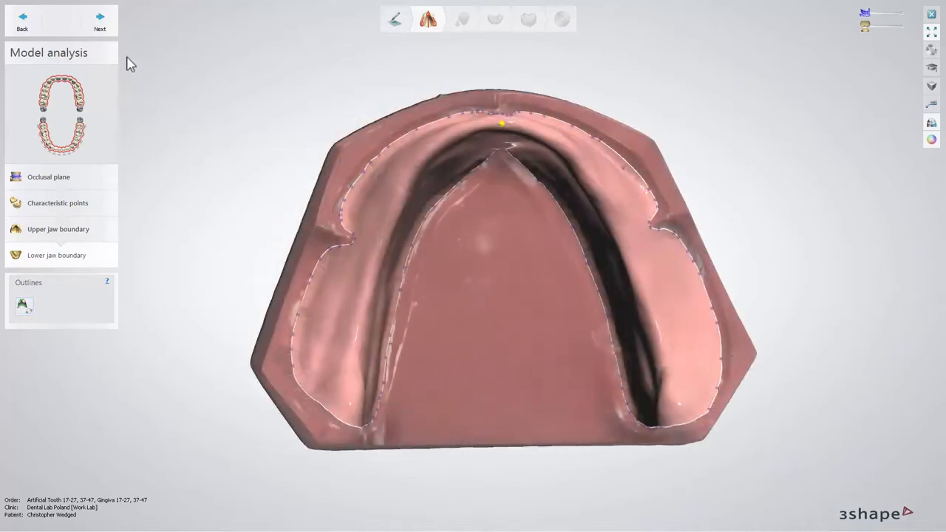
# Proceed to surveying and blocking out, display the undercut depth colour map, and continue to wax trimming.
pyautogui.click(102, 29)
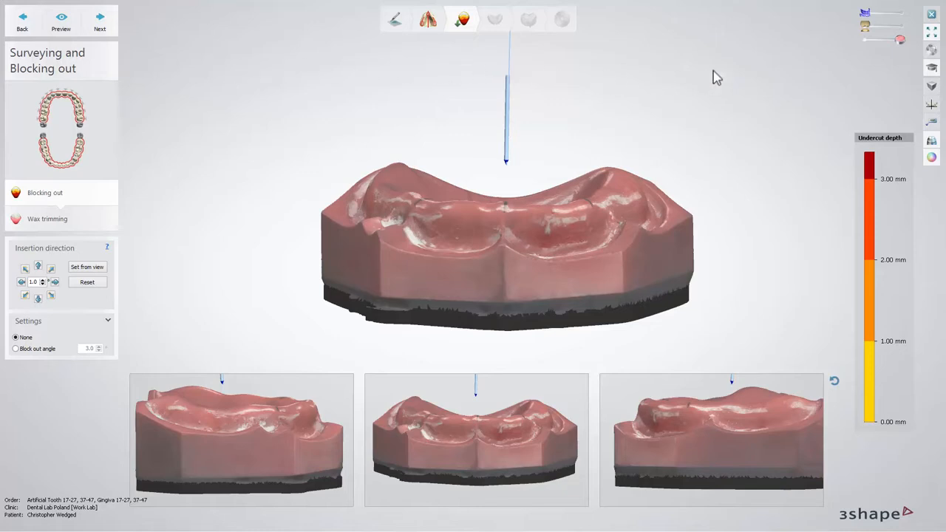
pyautogui.click(930, 164)
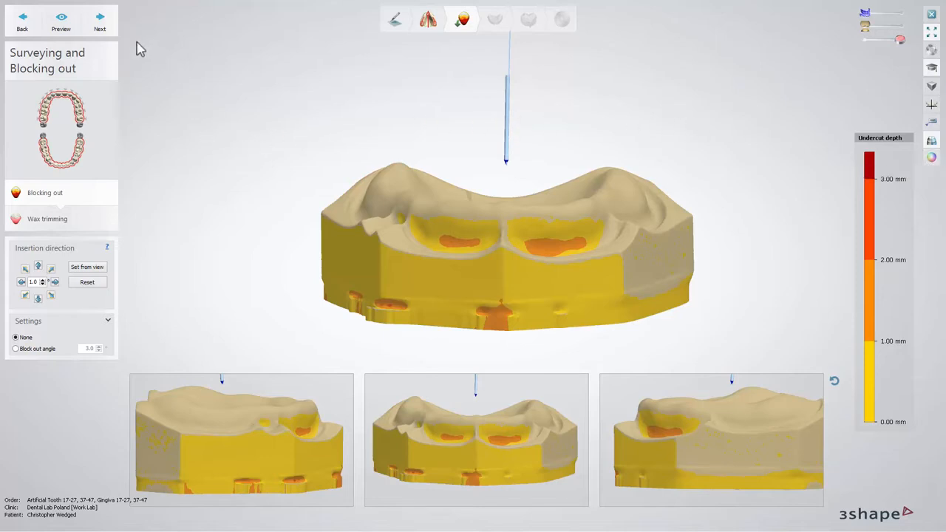
pyautogui.click(111, 32)
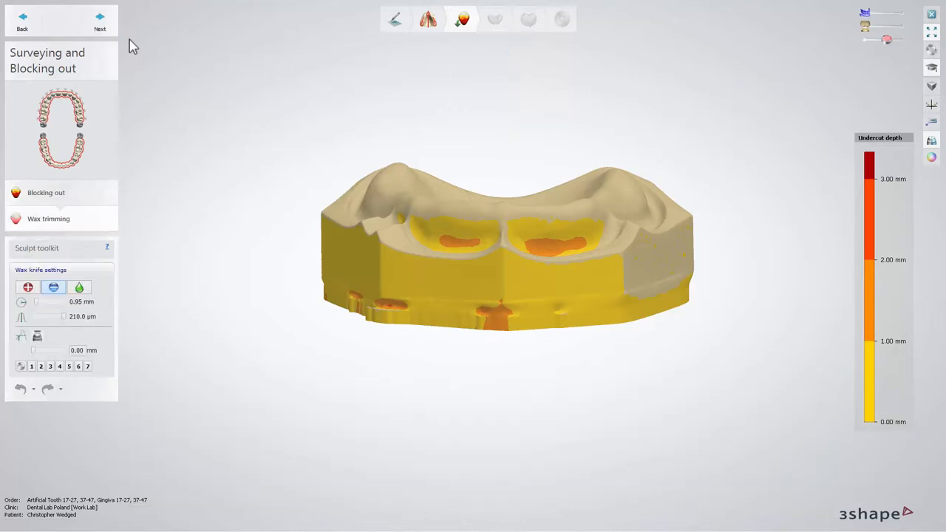
# Advance through the lower jaw's surveying and wax trimming, switching to textured display, to reach the FD Design stage.
pyautogui.click(113, 32)
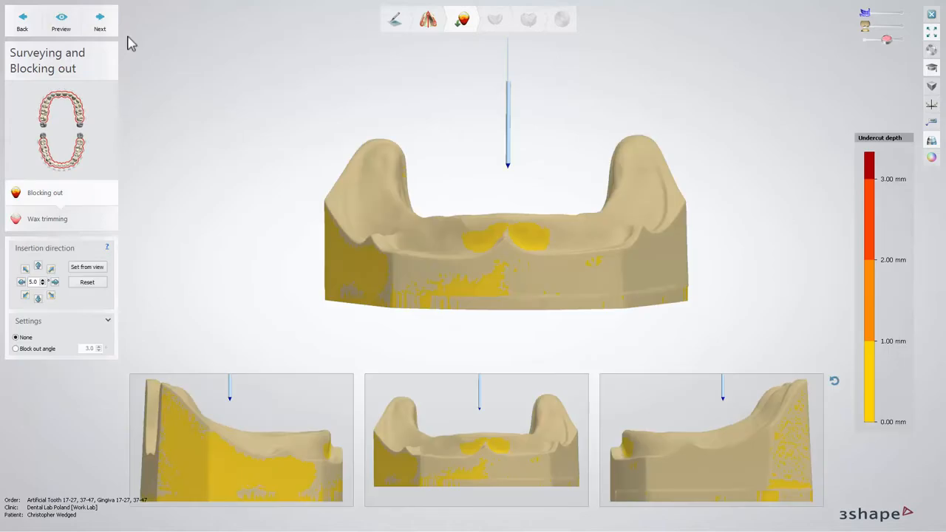
pyautogui.click(928, 159)
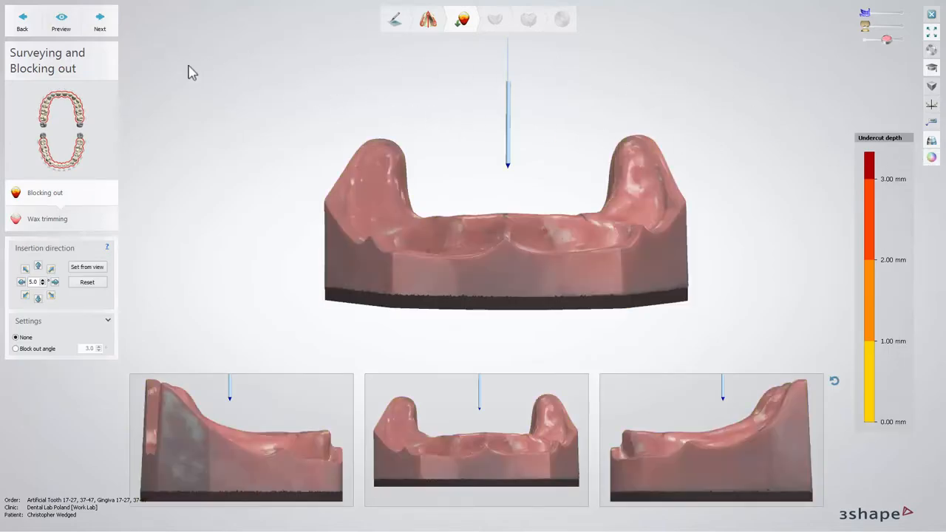
pyautogui.click(112, 30)
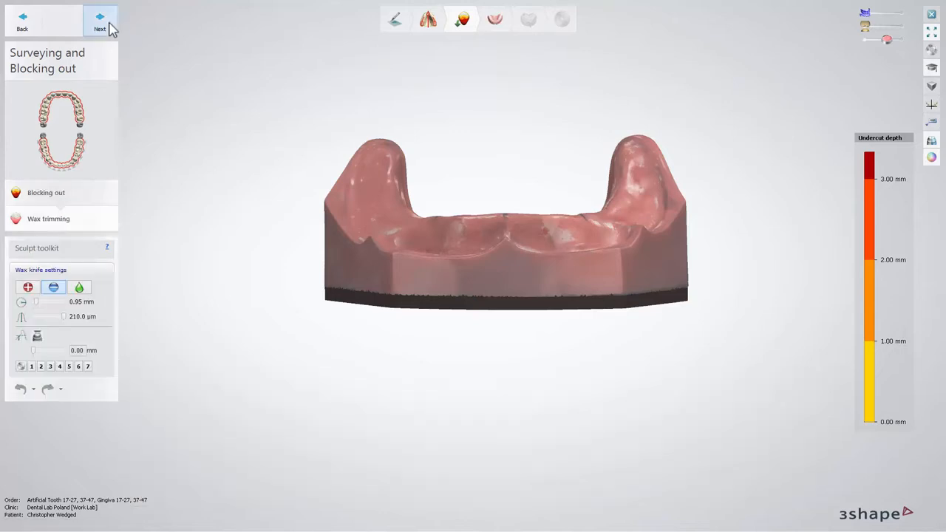
pyautogui.click(104, 22)
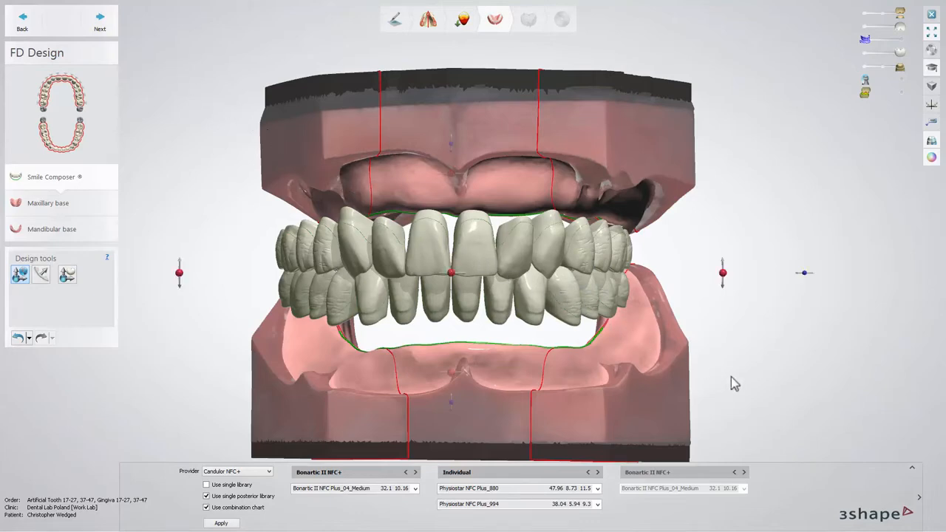
# Expand the tooth library panel and browse the anterior tooth style options, ending back on Individual.
pyautogui.click(916, 473)
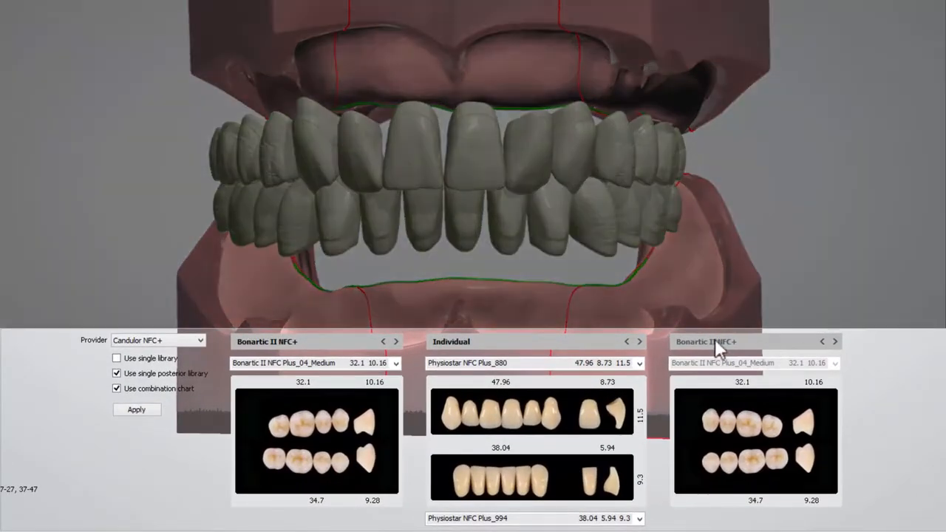
pyautogui.click(641, 342)
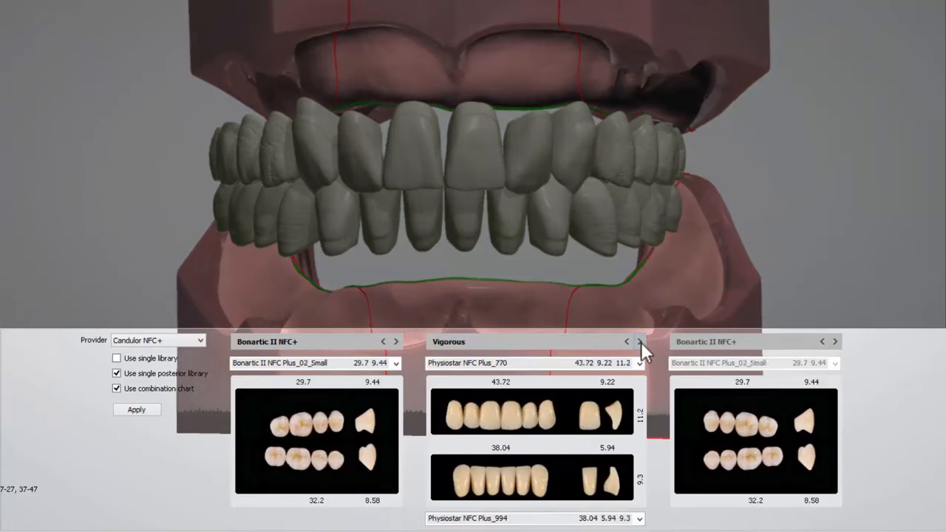
pyautogui.click(641, 341)
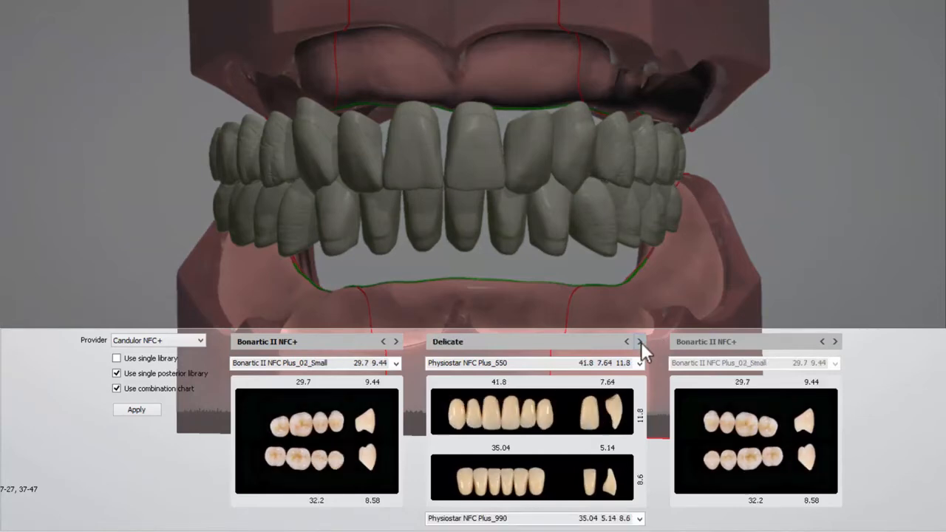
pyautogui.click(641, 341)
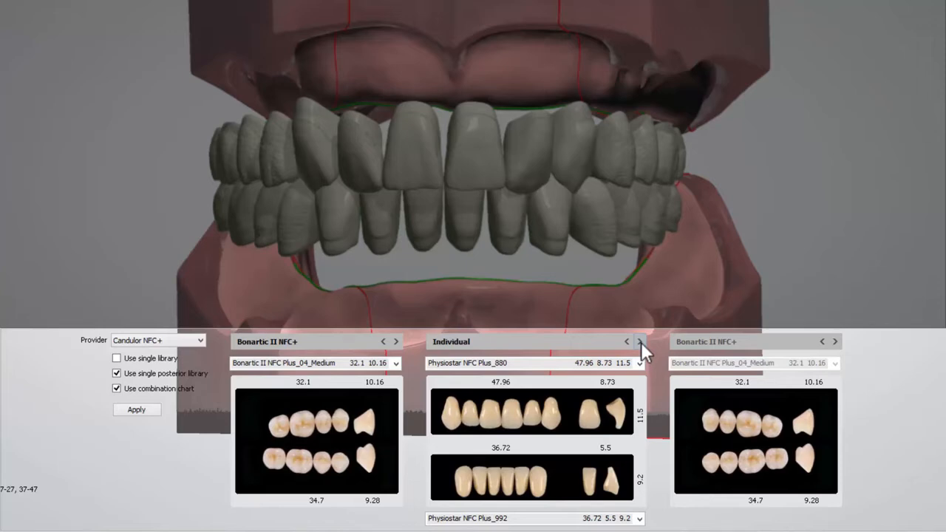
# Choose Physiostar NFC Plus_884 as the upper anterior tooth mould.
pyautogui.click(640, 360)
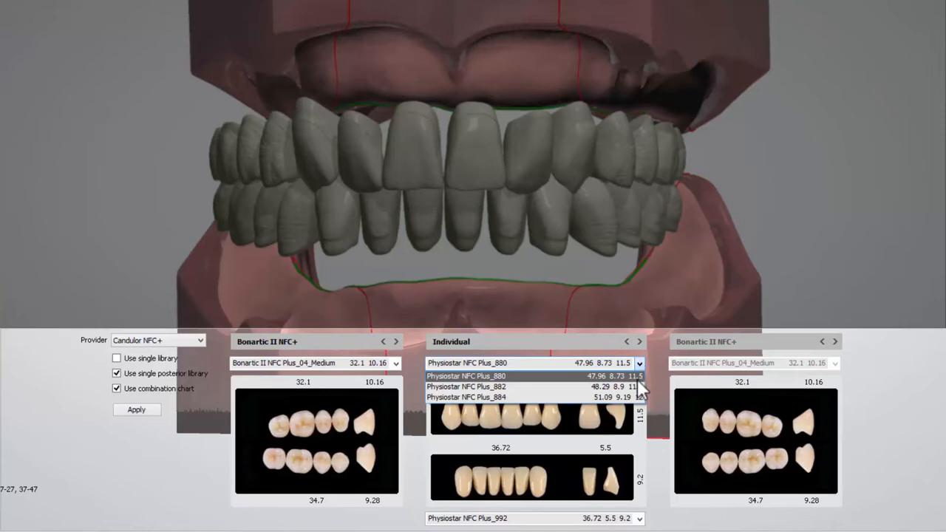
pyautogui.click(636, 384)
pyautogui.click(642, 364)
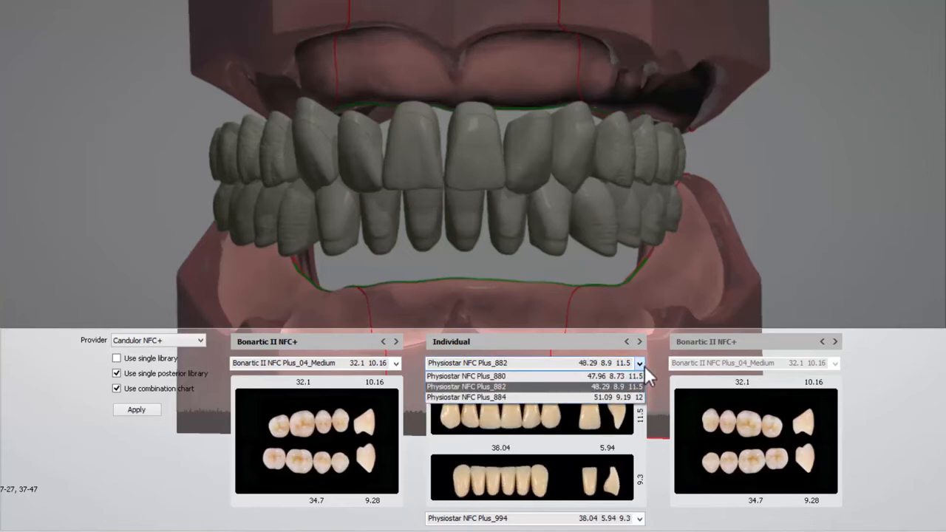
pyautogui.click(637, 397)
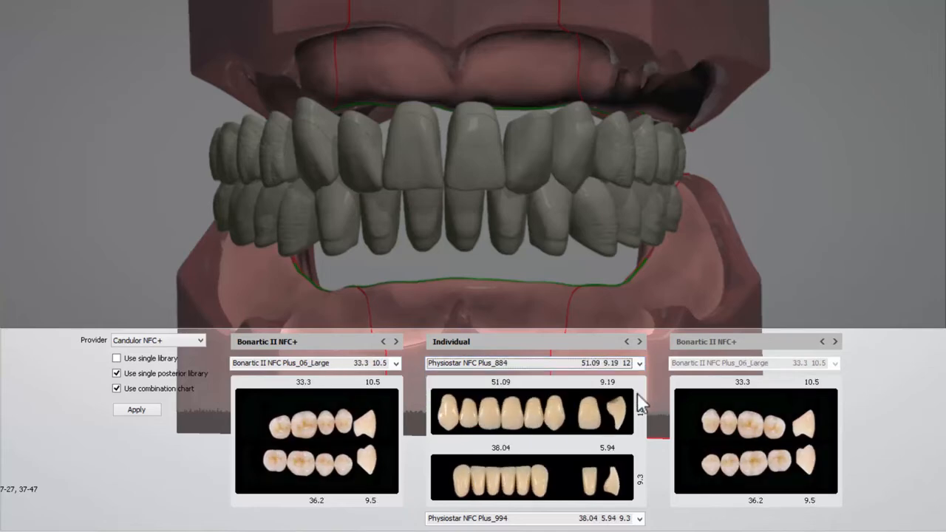
# Choose Physiostar NFC Plus_998 as the lower anterior mould and apply the tooth library selection.
pyautogui.click(640, 518)
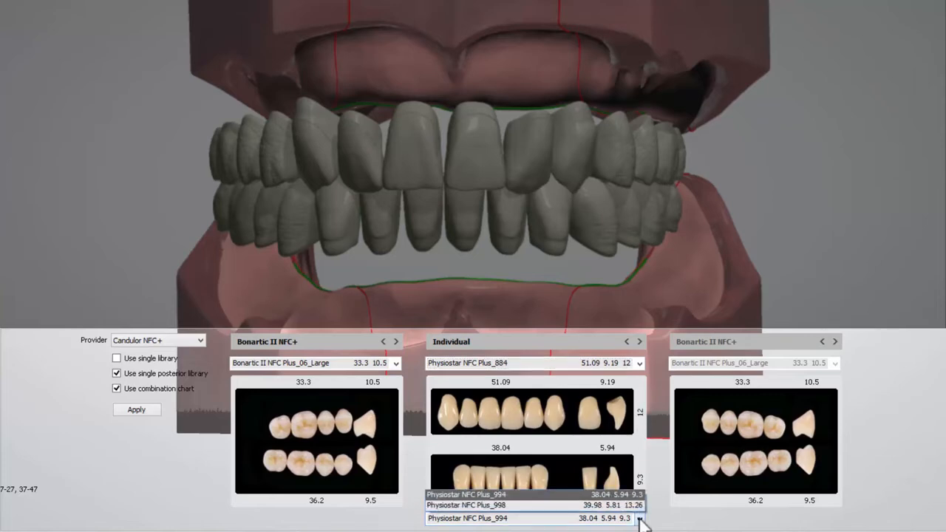
pyautogui.click(638, 506)
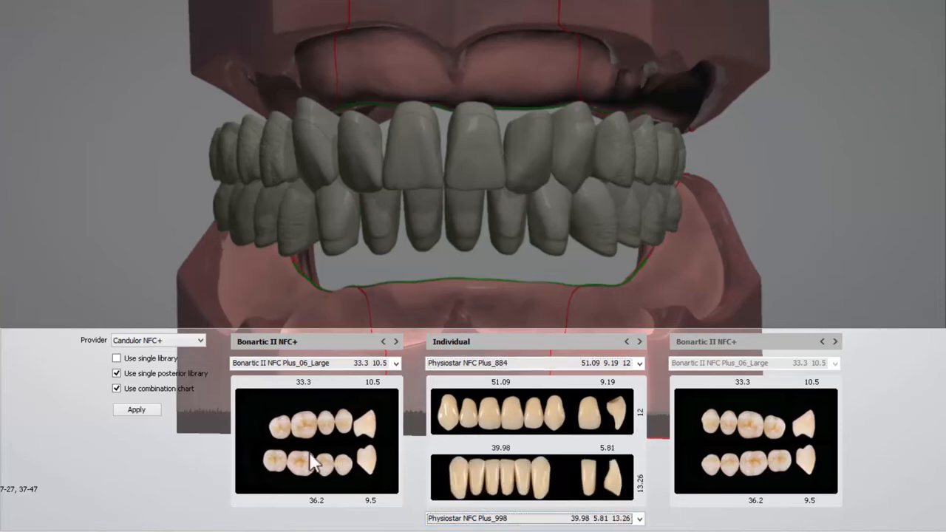
pyautogui.click(136, 410)
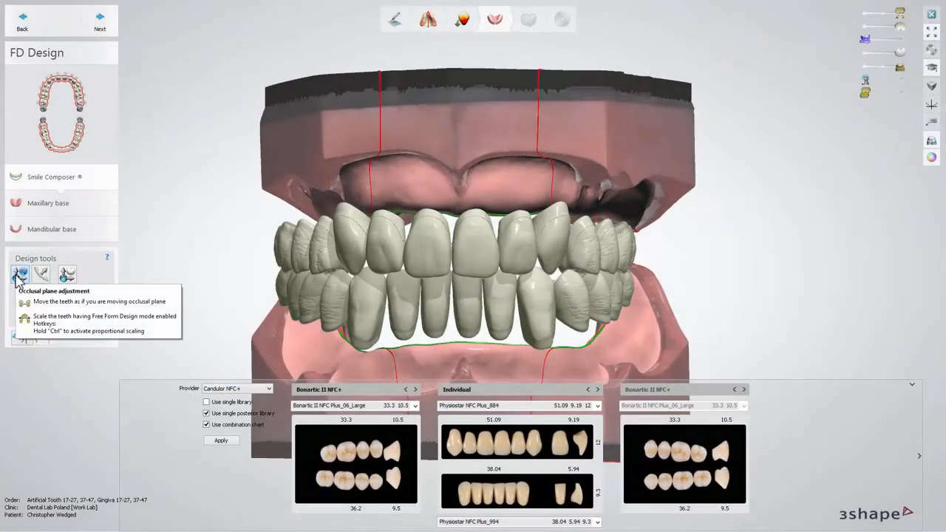
# Adjust the occlusal plane of the tooth setup by moving its handles with Occlusal plane adjustment.
pyautogui.click(19, 275)
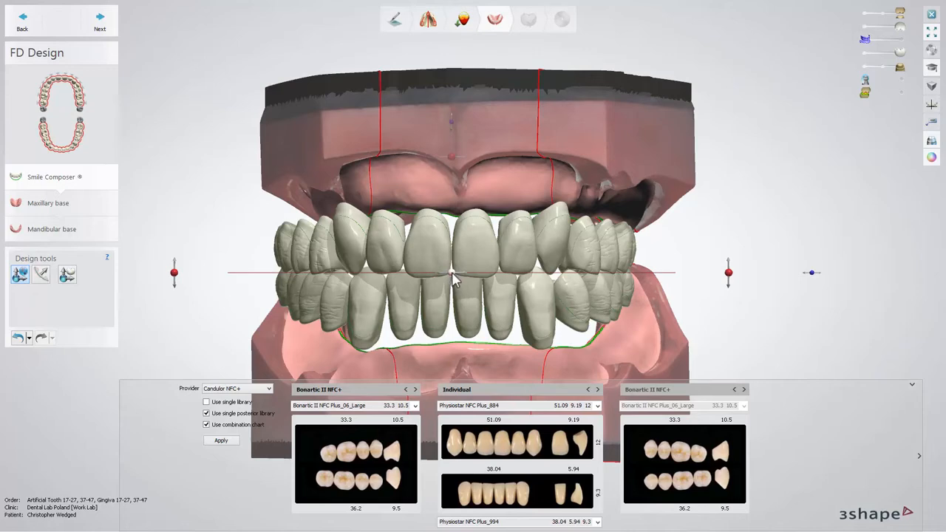
pyautogui.moveTo(454, 279)
pyautogui.mouseDown()
pyautogui.moveTo(420, 274)
pyautogui.moveTo(436, 274)
pyautogui.mouseUp()
pyautogui.moveTo(732, 273)
pyautogui.mouseDown()
pyautogui.moveTo(730, 257)
pyautogui.moveTo(728, 275)
pyautogui.mouseUp()
pyautogui.moveTo(815, 275)
pyautogui.mouseDown()
pyautogui.moveTo(830, 271)
pyautogui.moveTo(809, 277)
pyautogui.moveTo(820, 276)
pyautogui.mouseUp()
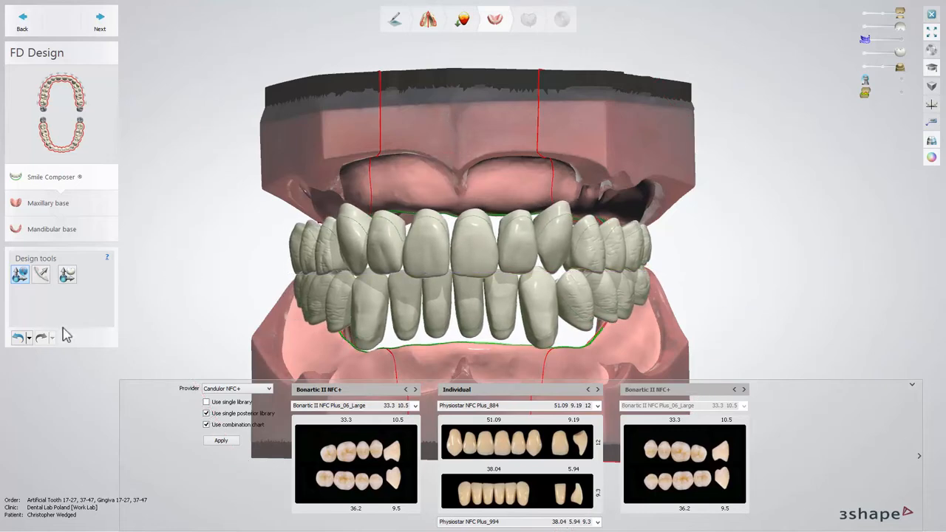
# Activate Arch Setup and enable Show overlaps to display overbite and overjet.
pyautogui.click(42, 275)
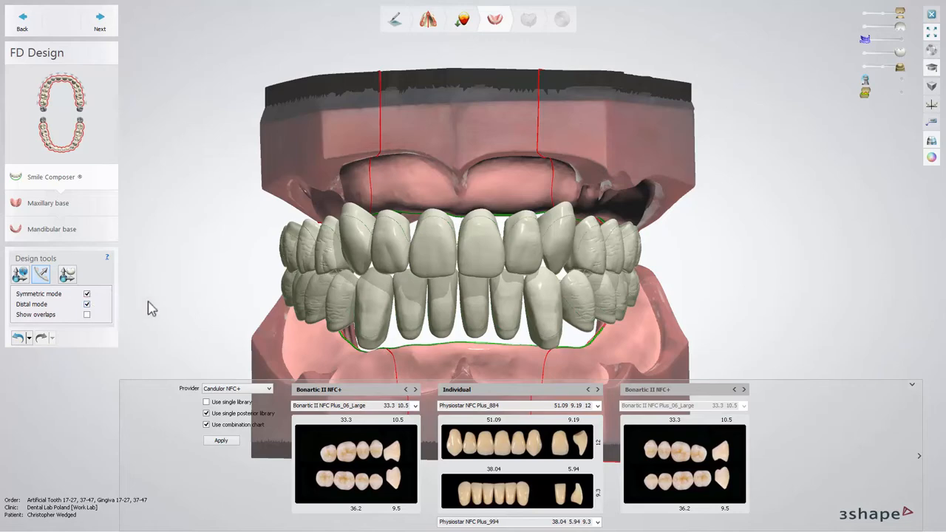
pyautogui.moveTo(158, 300); pyautogui.dragTo(198, 300, button='right')
pyautogui.moveTo(293, 261); pyautogui.dragTo(292, 280)
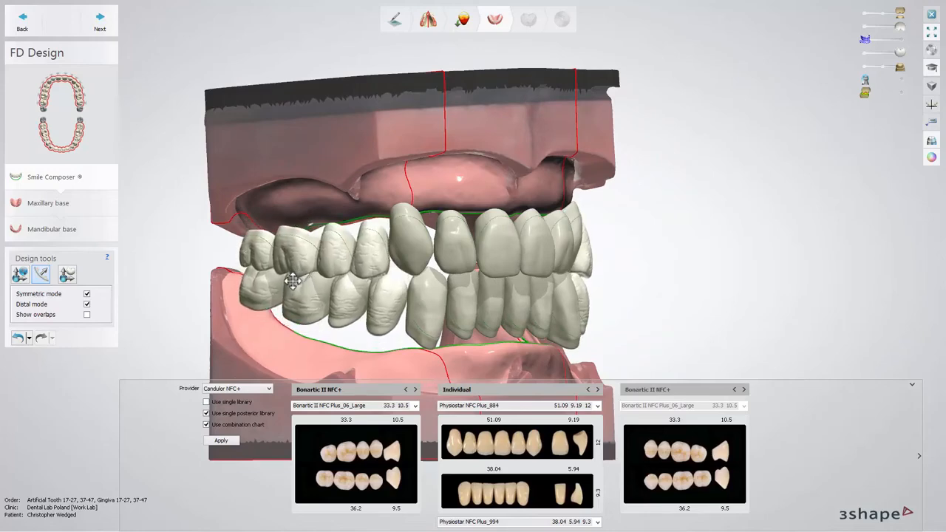
pyautogui.moveTo(192, 262); pyautogui.dragTo(128, 306, button='right')
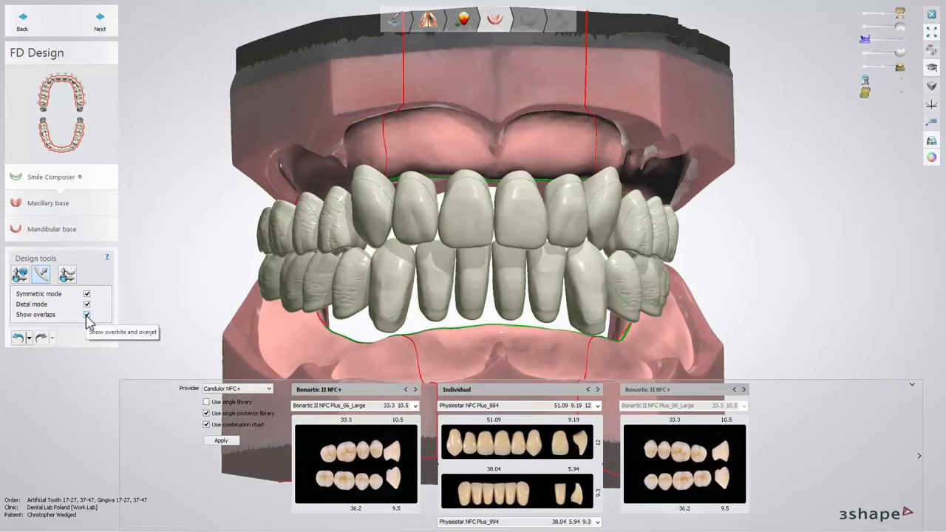
pyautogui.click(87, 315)
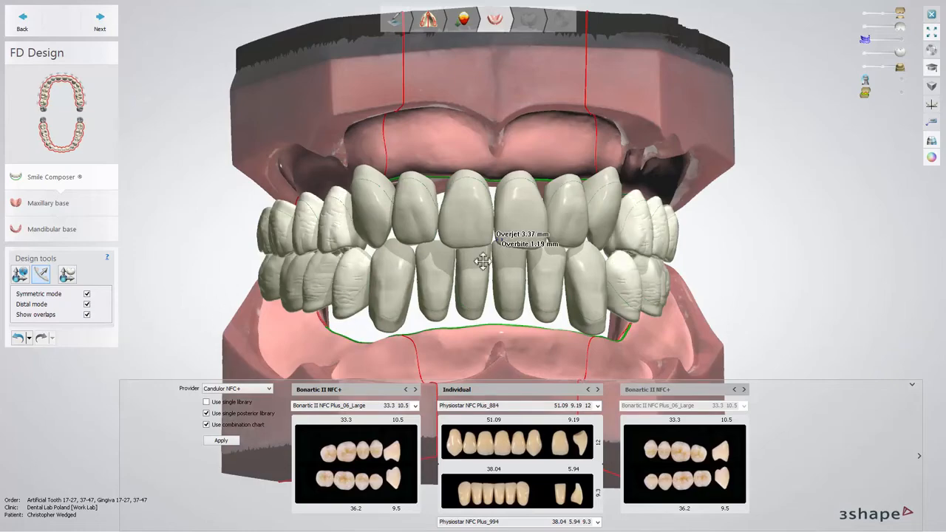
# Inspect the incisor overjet and overbite up close and turn on the occlusion map.
pyautogui.scroll(5, 493, 246)
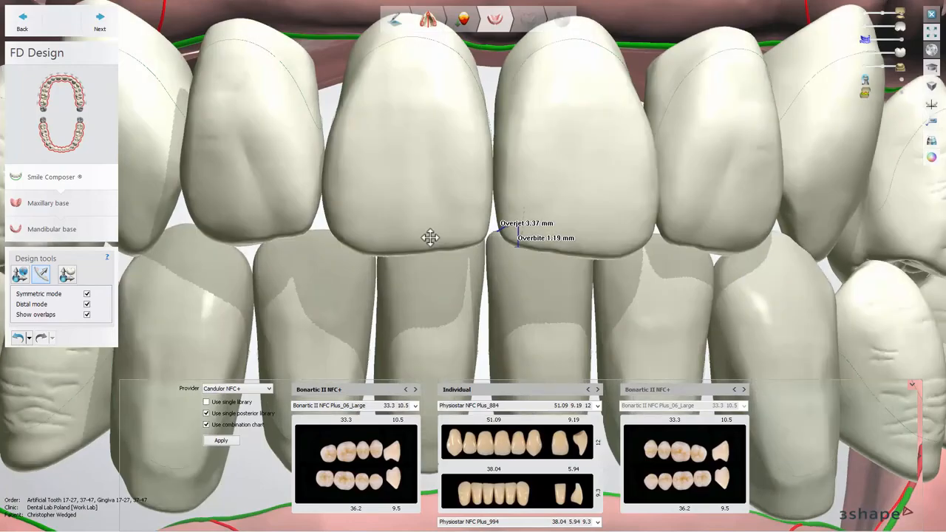
pyautogui.moveTo(430, 237)
pyautogui.mouseDown(button='right')
pyautogui.moveTo(473, 235)
pyautogui.moveTo(428, 238)
pyautogui.mouseUp(button='right')
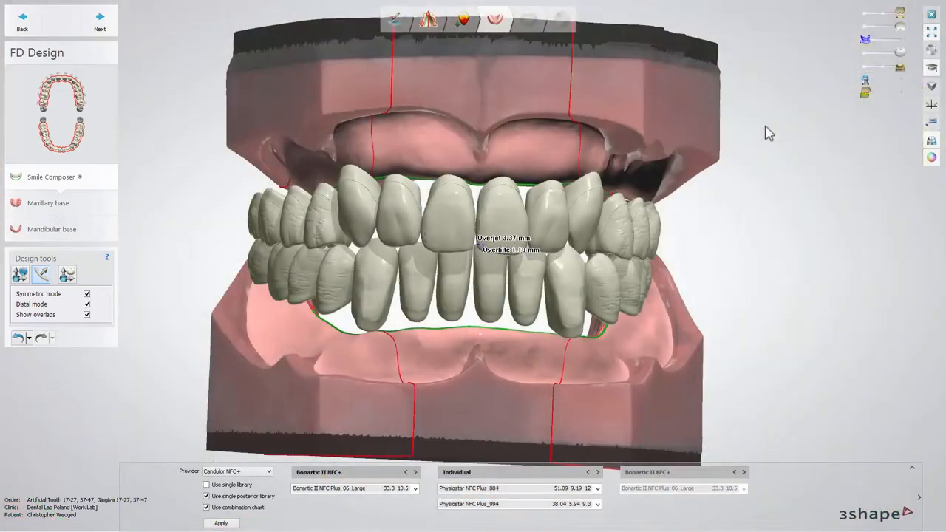
pyautogui.click(901, 94)
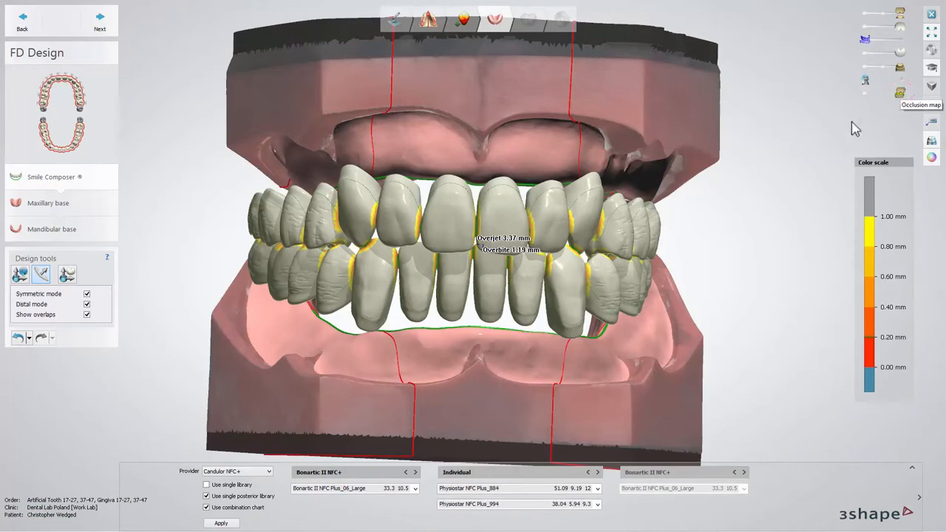
pyautogui.moveTo(756, 228)
pyautogui.mouseDown(button='right')
pyautogui.moveTo(708, 231)
pyautogui.moveTo(762, 223)
pyautogui.mouseUp(button='right')
# Hide the upper model and teeth and examine the lower arch occlusion from above, toggling the lower teeth.
pyautogui.click(866, 15)
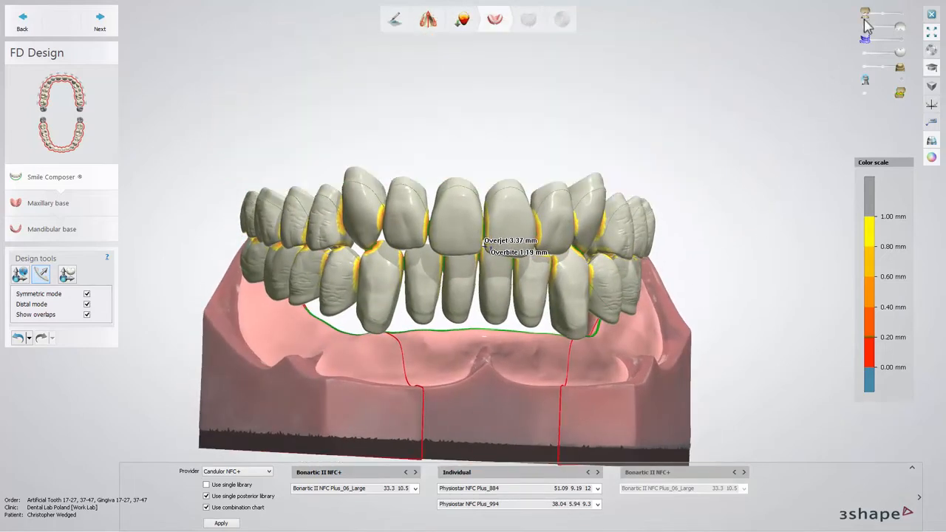
pyautogui.click(866, 33)
pyautogui.moveTo(764, 99); pyautogui.dragTo(761, 218, button='right')
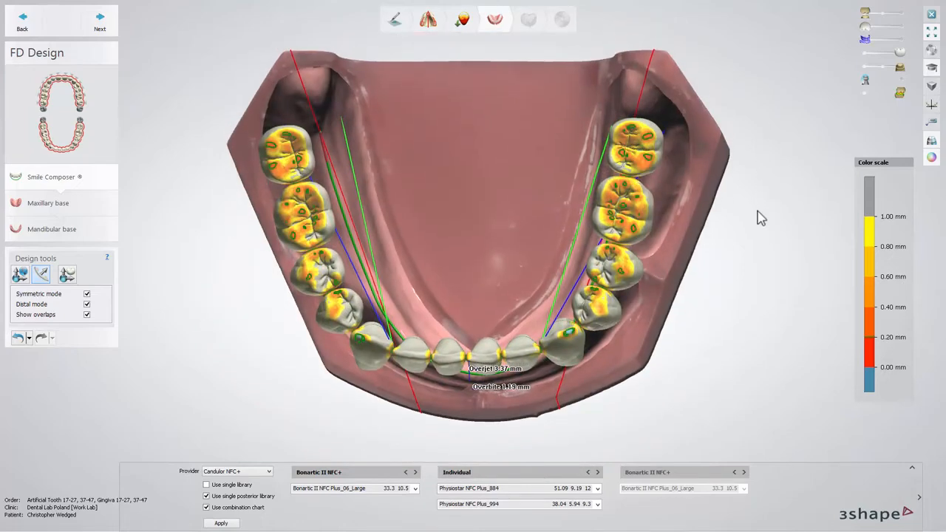
pyautogui.click(863, 55)
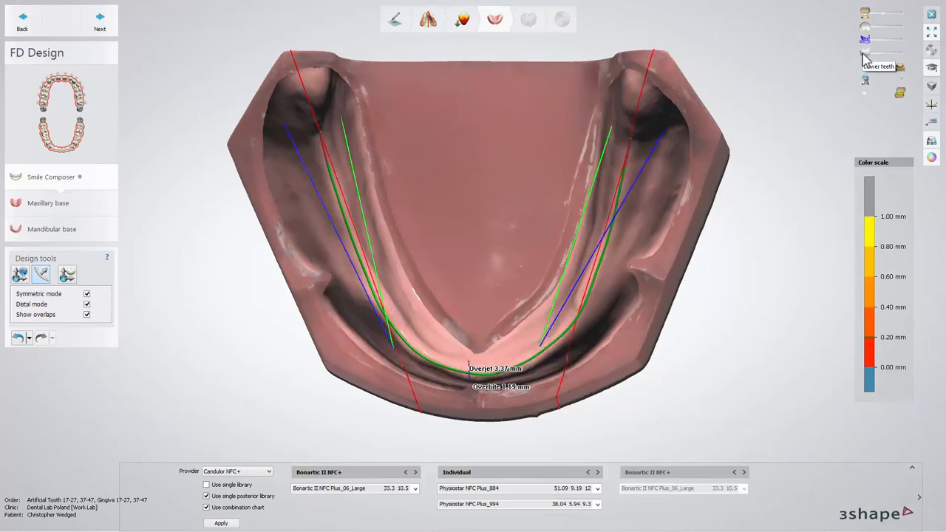
pyautogui.click(901, 55)
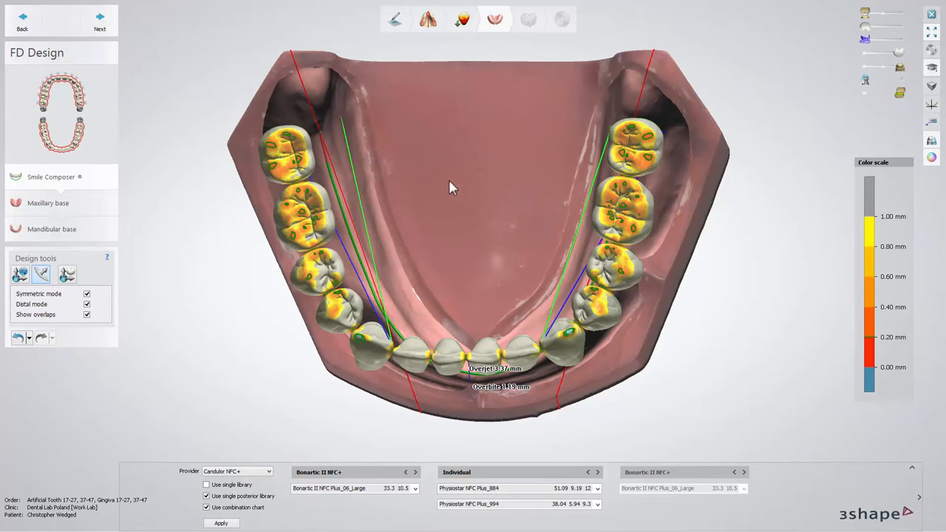
# Reposition a lower anterior tooth slightly with the individual tooth setup tool.
pyautogui.click(67, 275)
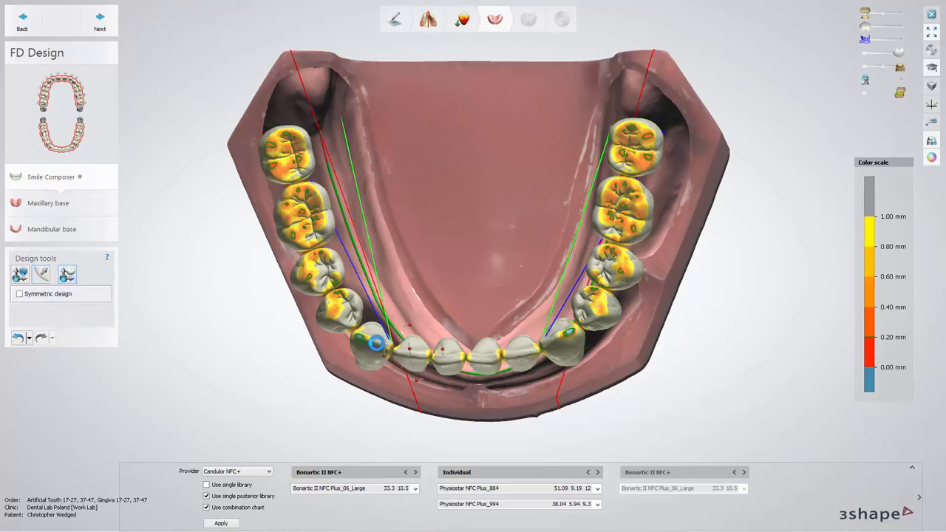
pyautogui.moveTo(375, 345)
pyautogui.mouseDown()
pyautogui.moveTo(378, 338)
pyautogui.moveTo(403, 359)
pyautogui.moveTo(373, 332)
pyautogui.mouseUp()
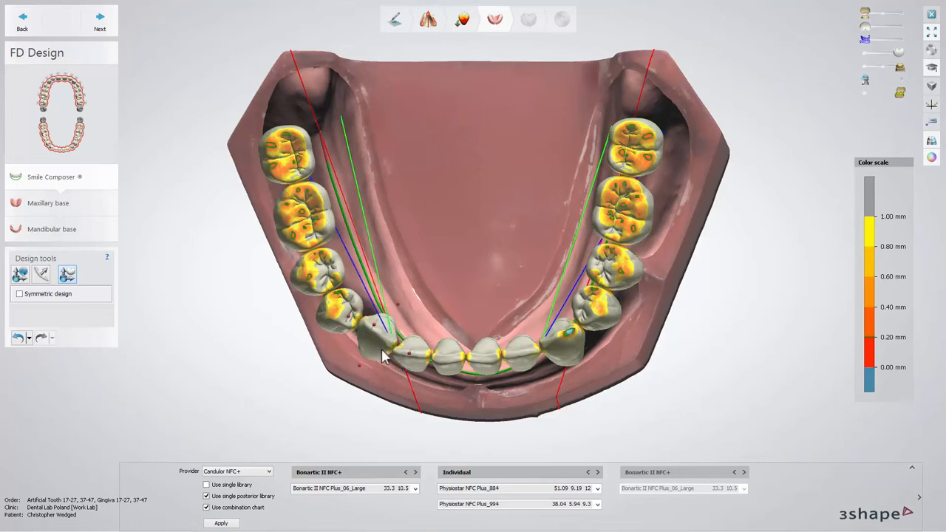
# Advance to the maxillary base step and review its material settings.
pyautogui.click(111, 28)
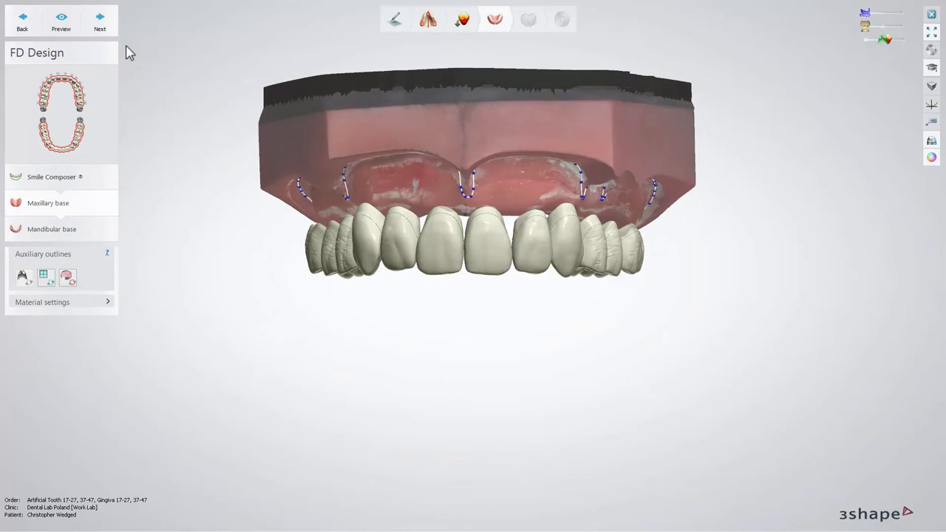
pyautogui.click(109, 303)
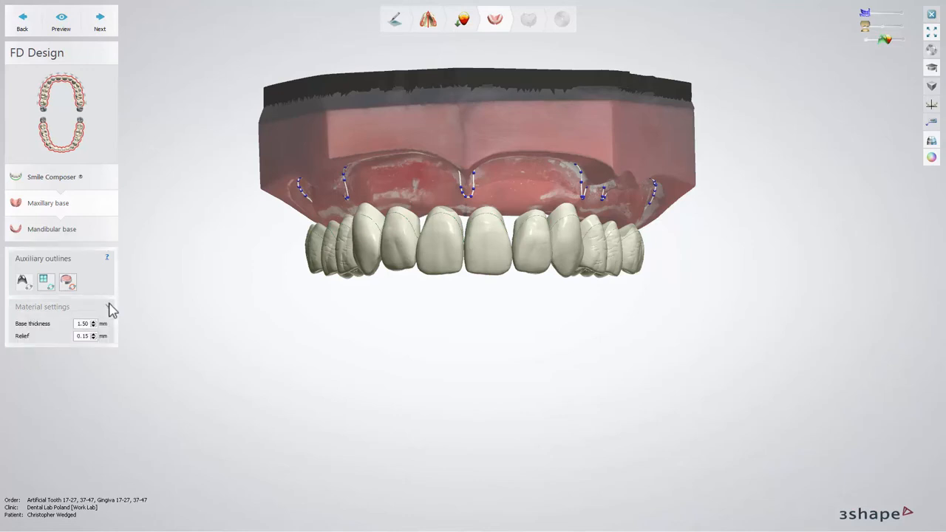
pyautogui.click(109, 307)
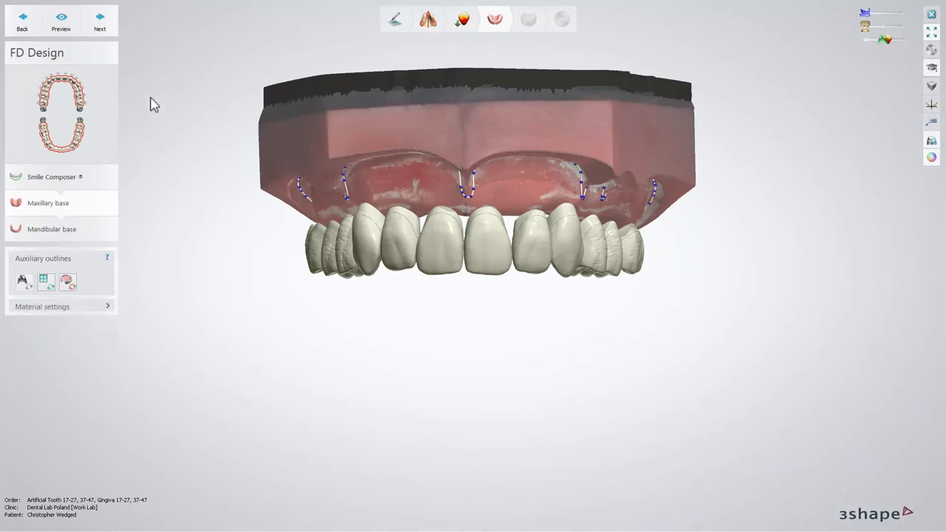
# Preview the maxillary base, then advance to the mandibular base and preview it too.
pyautogui.click(73, 32)
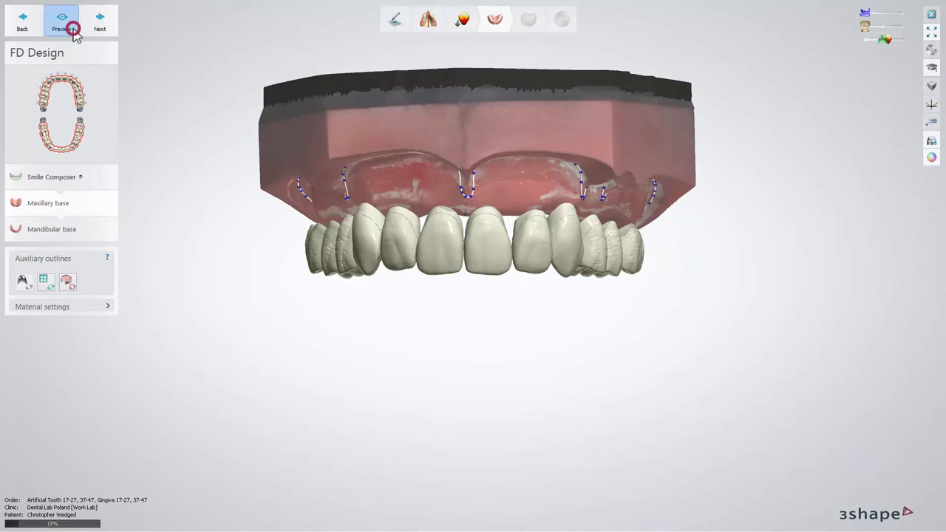
pyautogui.click(111, 33)
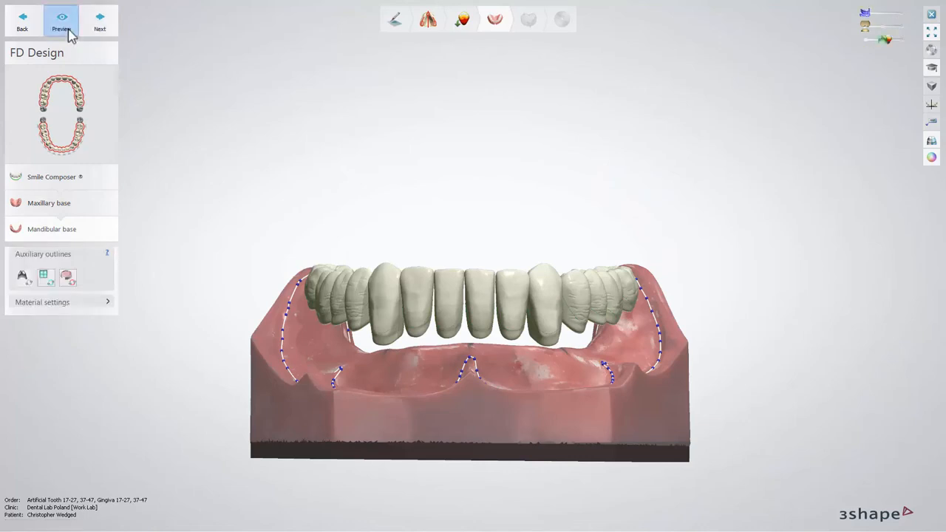
pyautogui.click(69, 31)
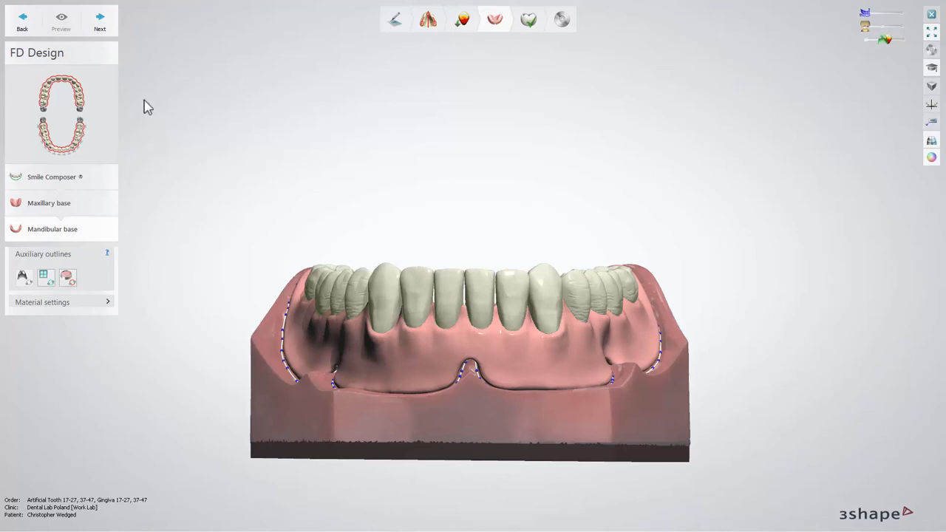
# Advance to the Finalize step and try the sculpt toolkit's morphing and wax knife tools.
pyautogui.click(109, 24)
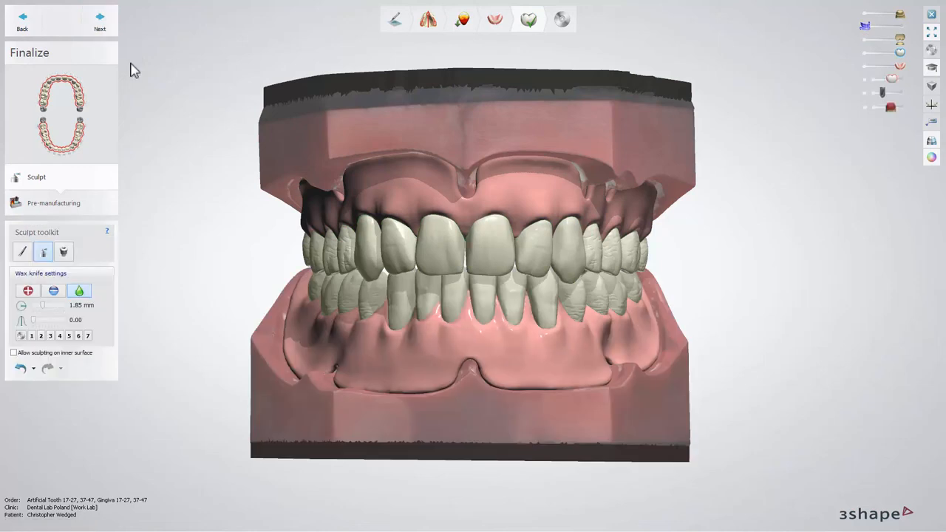
pyautogui.click(22, 252)
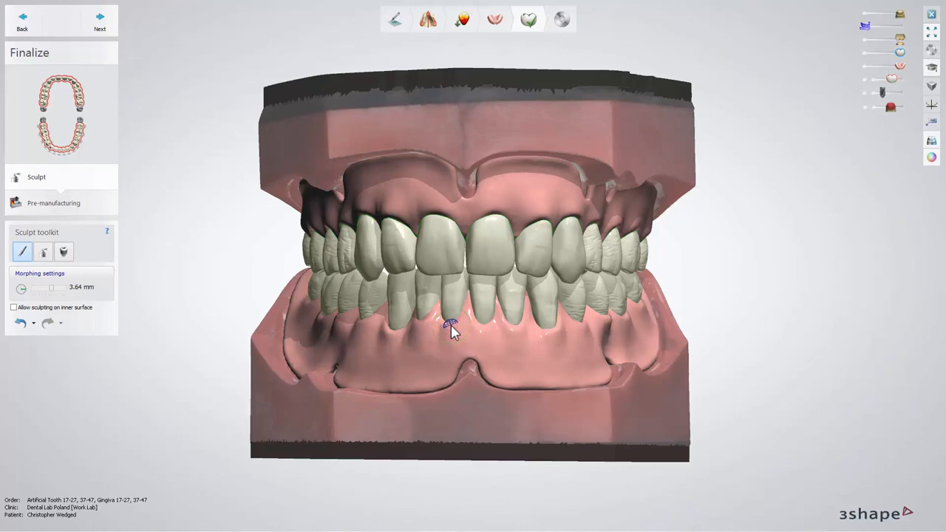
pyautogui.click(45, 254)
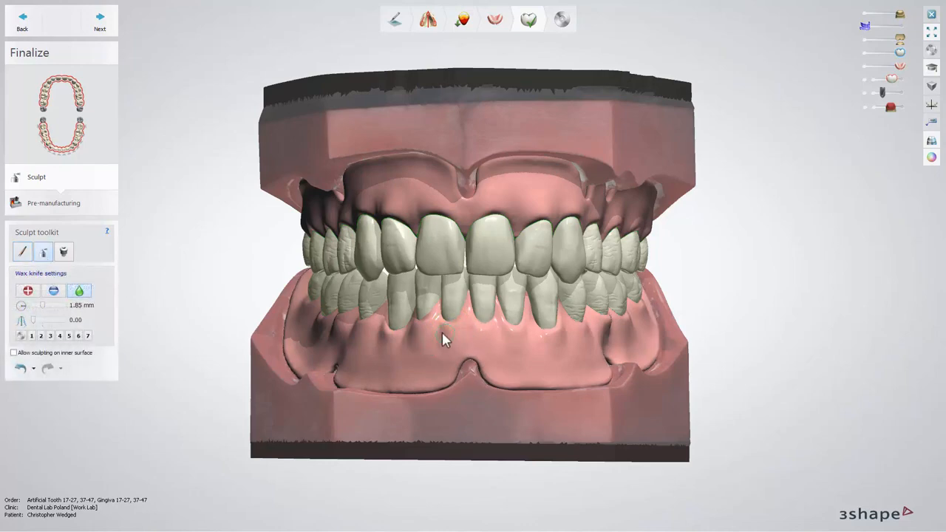
# Advance to pre-manufacturing and keep the process type set to Glued-in teeth w basal reduction.
pyautogui.click(109, 30)
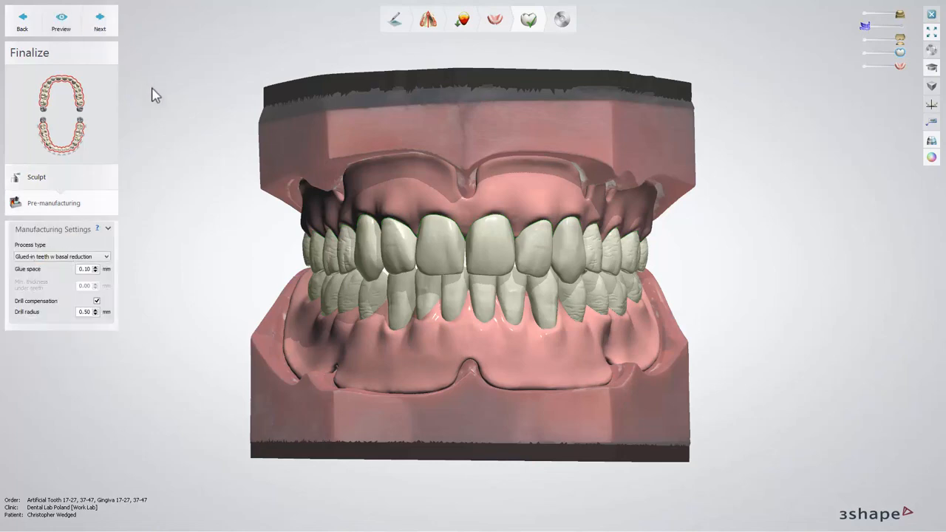
pyautogui.click(107, 257)
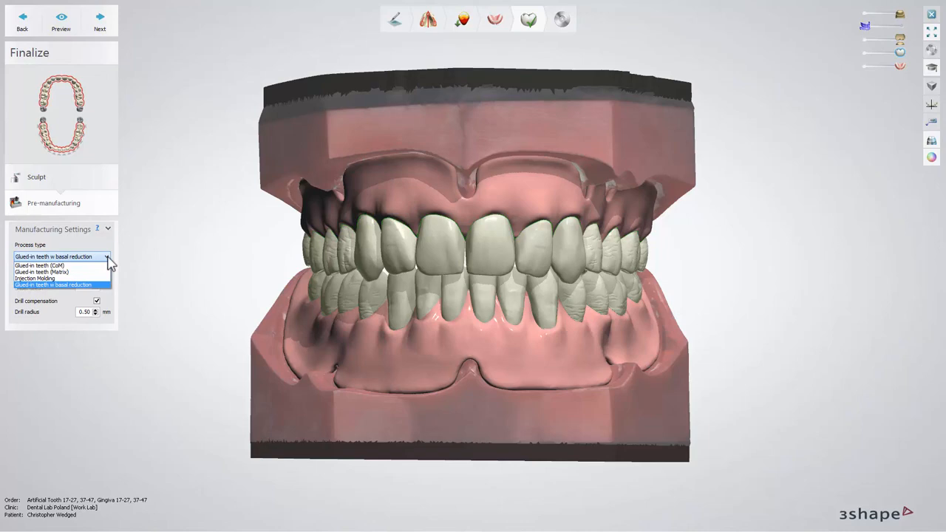
pyautogui.click(108, 258)
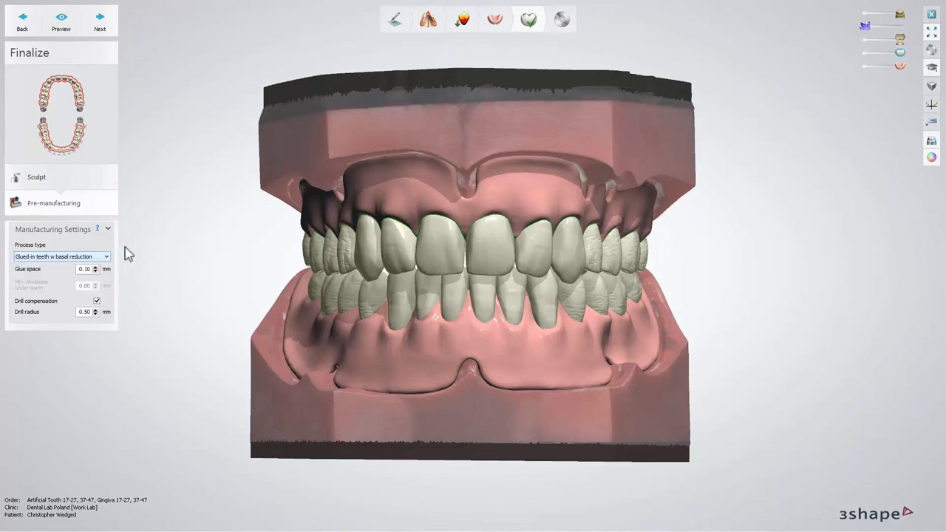
# Preview the finalized dentures and advance to save the completed design.
pyautogui.click(70, 33)
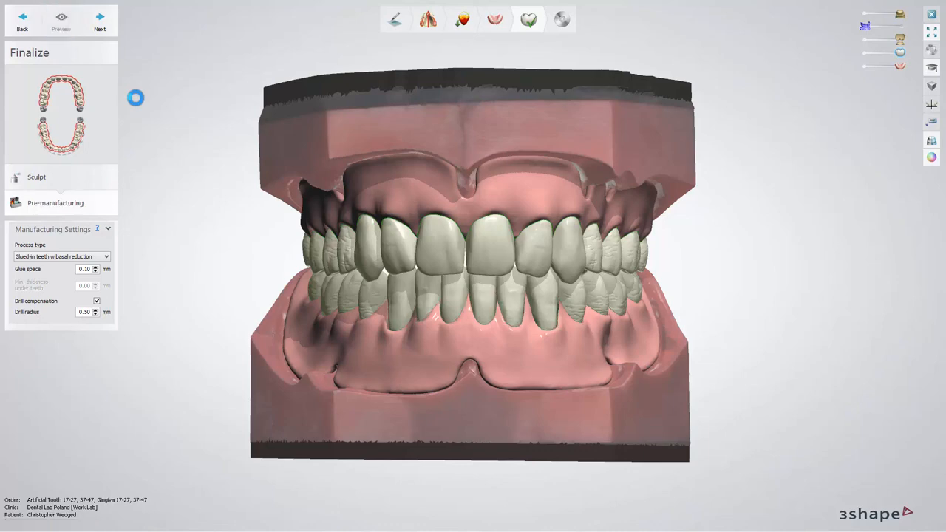
pyautogui.click(115, 27)
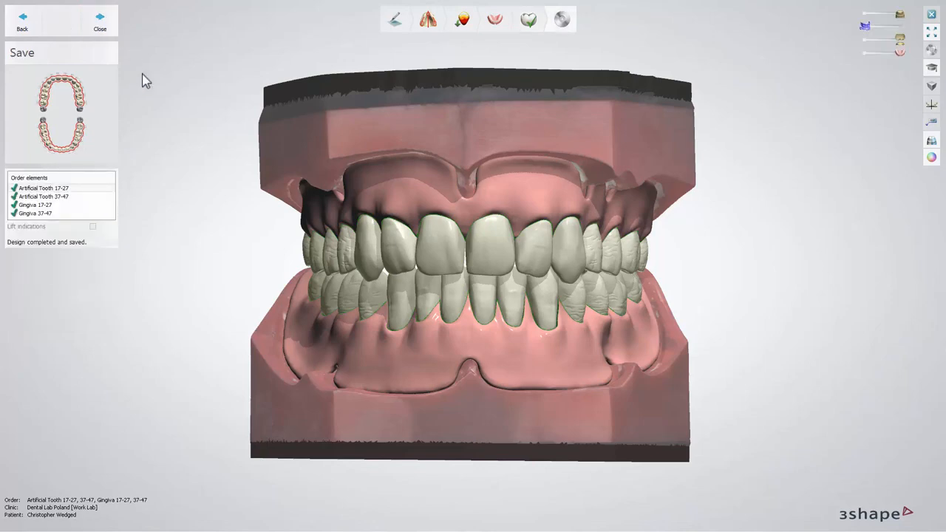